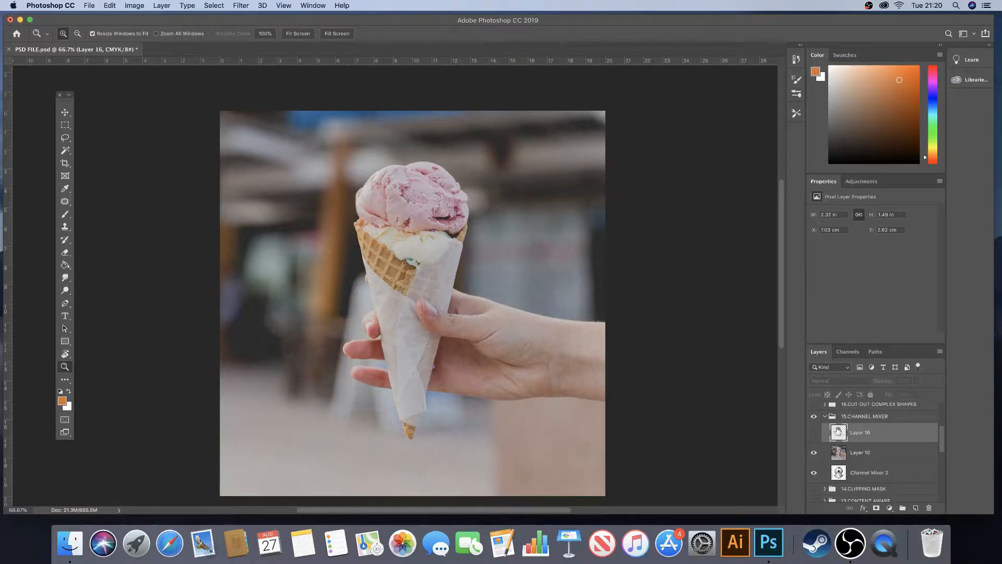
# Step: Load the pixels of Layer 16 as a selection around the pink ice cream scoop
pyautogui.click(815, 433)
pyautogui.click(815, 433)
pyautogui.rightClick(838, 432)
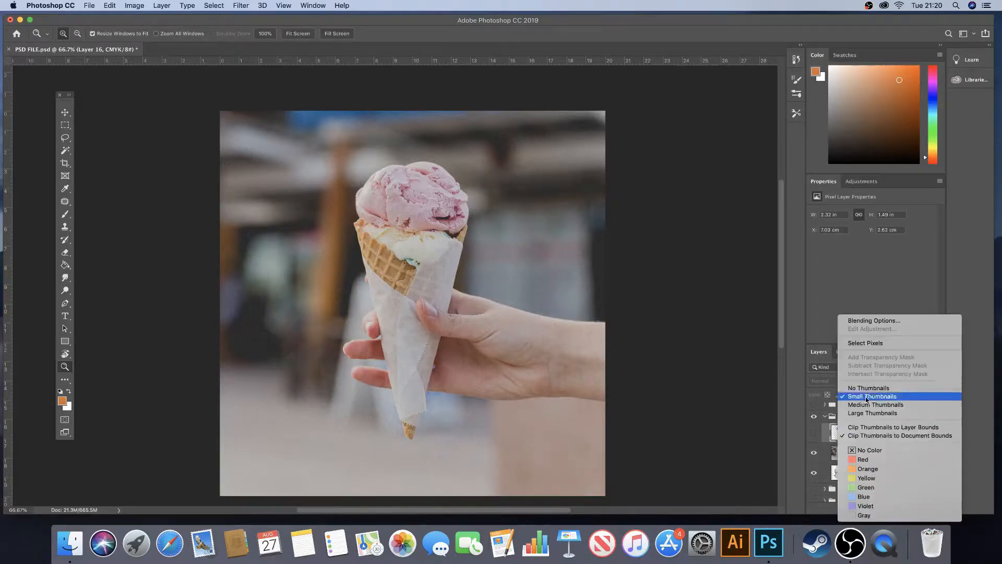
pyautogui.click(881, 345)
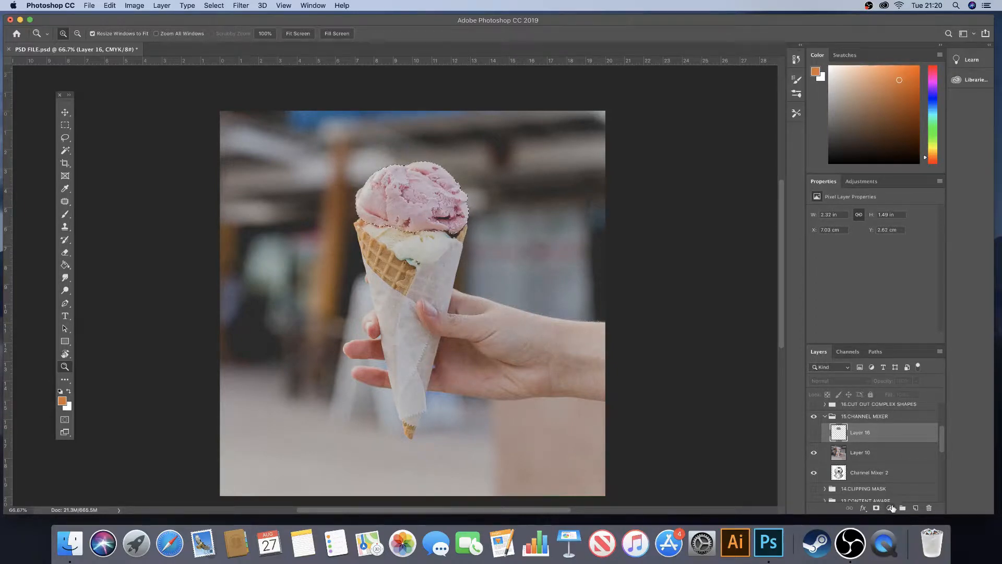
pyautogui.click(890, 508)
pyautogui.click(879, 509)
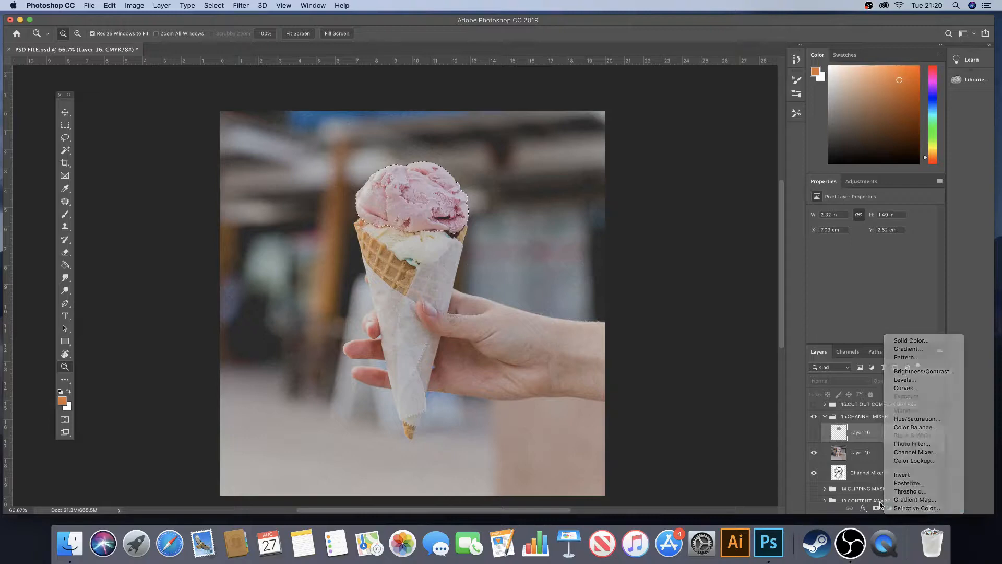
pyautogui.click(890, 508)
pyautogui.click(891, 506)
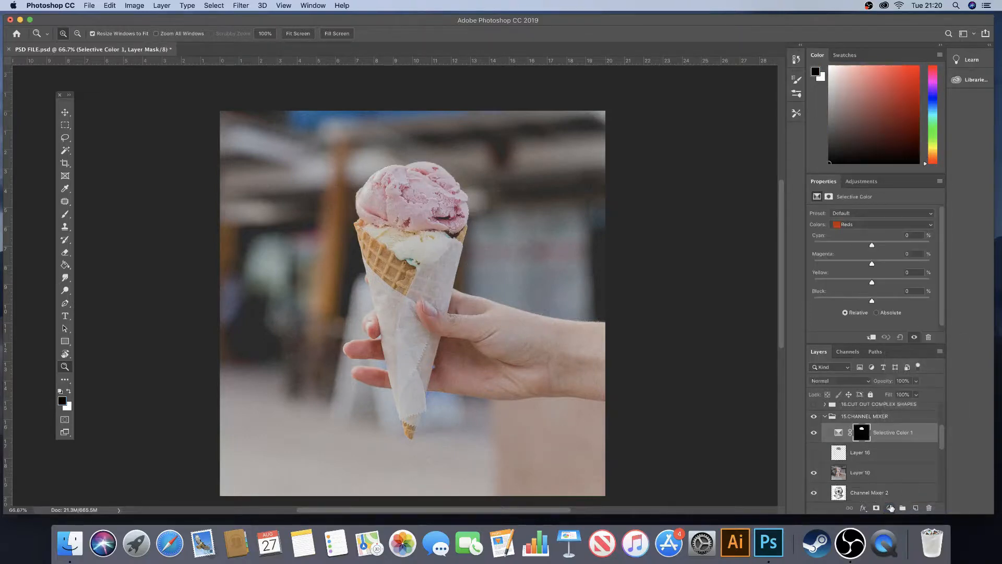
pyautogui.press('super+z')
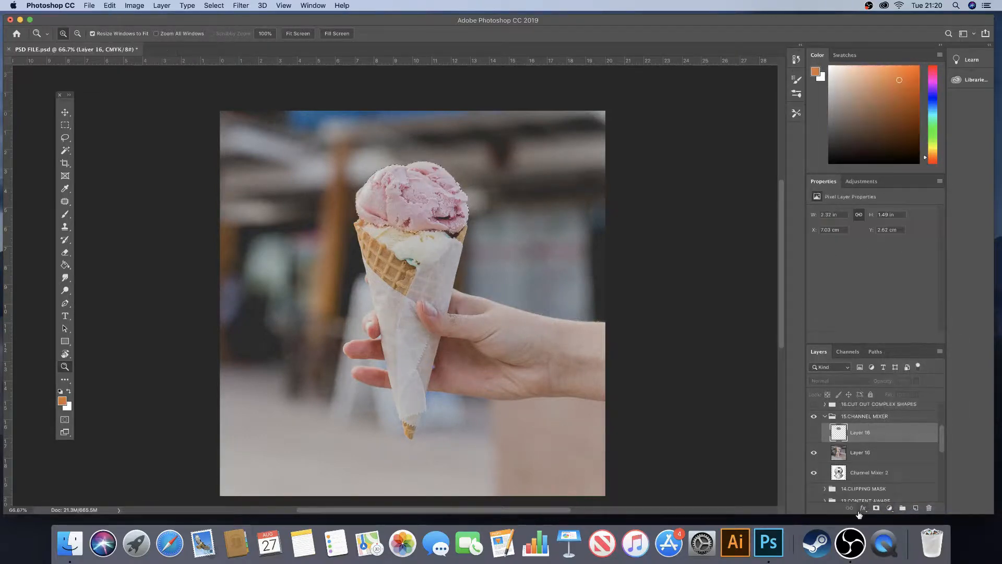
# Step: Add a Channel Mixer adjustment above Layer 10 using the scoop selection as its mask, and clip it to Layer 10
pyautogui.click(867, 455)
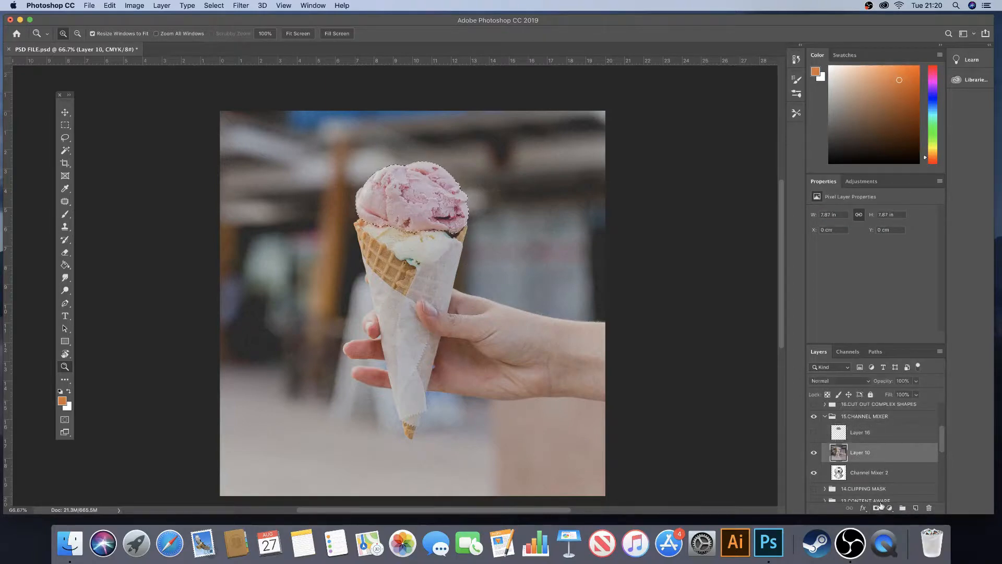
pyautogui.click(890, 508)
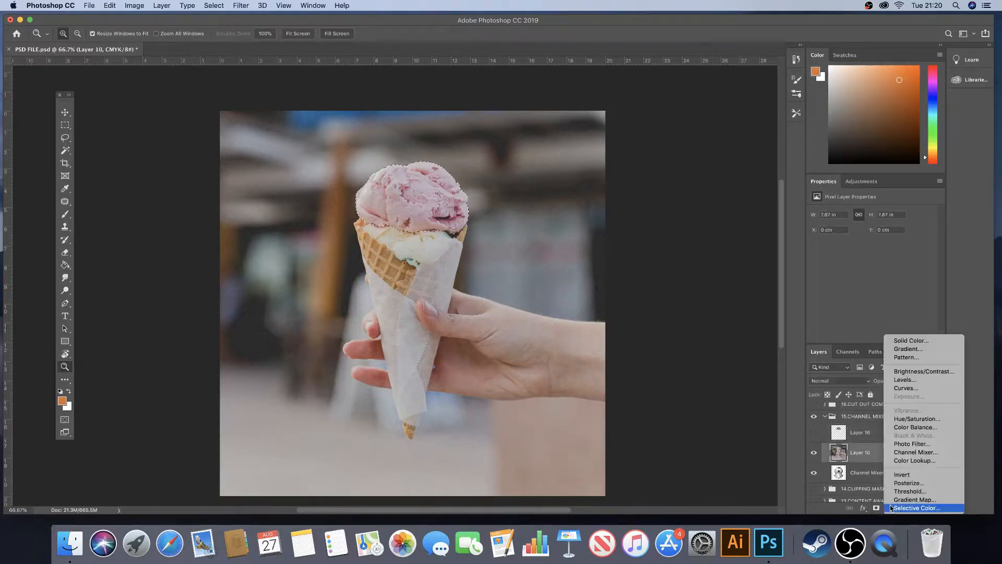
pyautogui.click(916, 452)
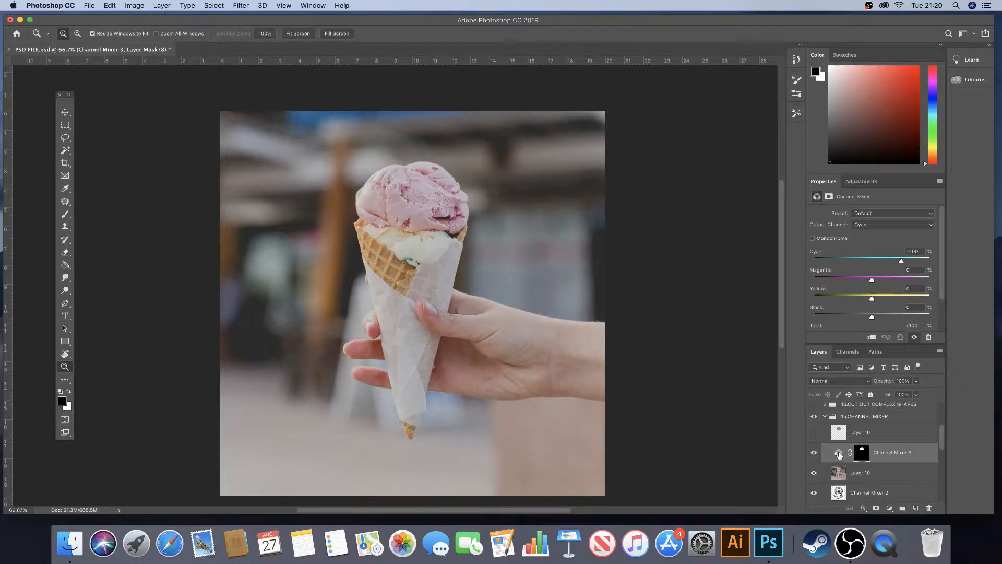
pyautogui.click(839, 455)
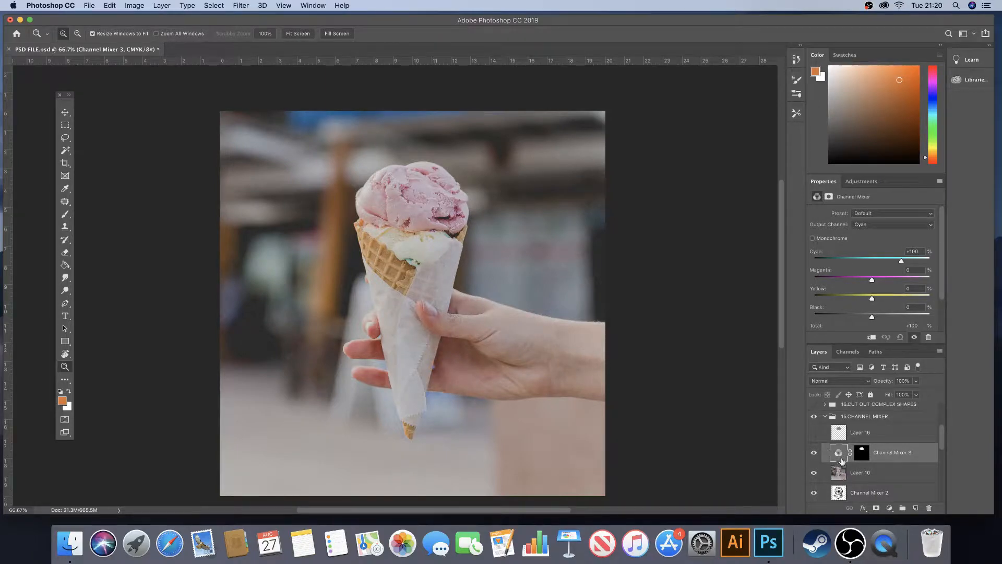
pyautogui.press('alt')
pyautogui.keyDown('alt'); pyautogui.click(822, 456); pyautogui.keyUp('alt')
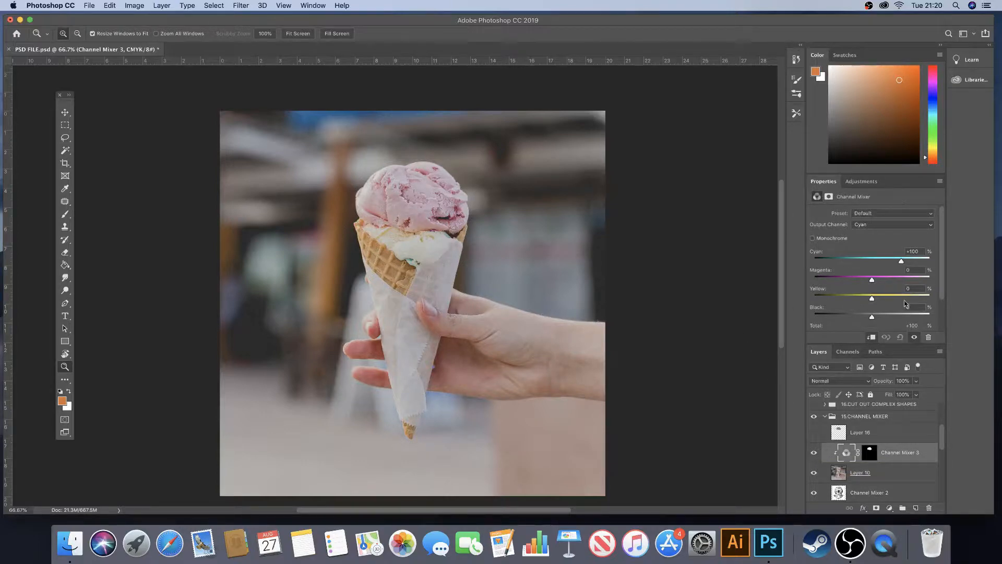
# Step: Set Cyan to 0% in the Channel Mixer's Cyan output channel
pyautogui.moveTo(943, 252)
pyautogui.mouseDown()
pyautogui.moveTo(942, 282)
pyautogui.moveTo(943, 252)
pyautogui.mouseUp()
pyautogui.click(879, 225)
pyautogui.click(877, 224)
pyautogui.moveTo(899, 263); pyautogui.dragTo(873, 263)
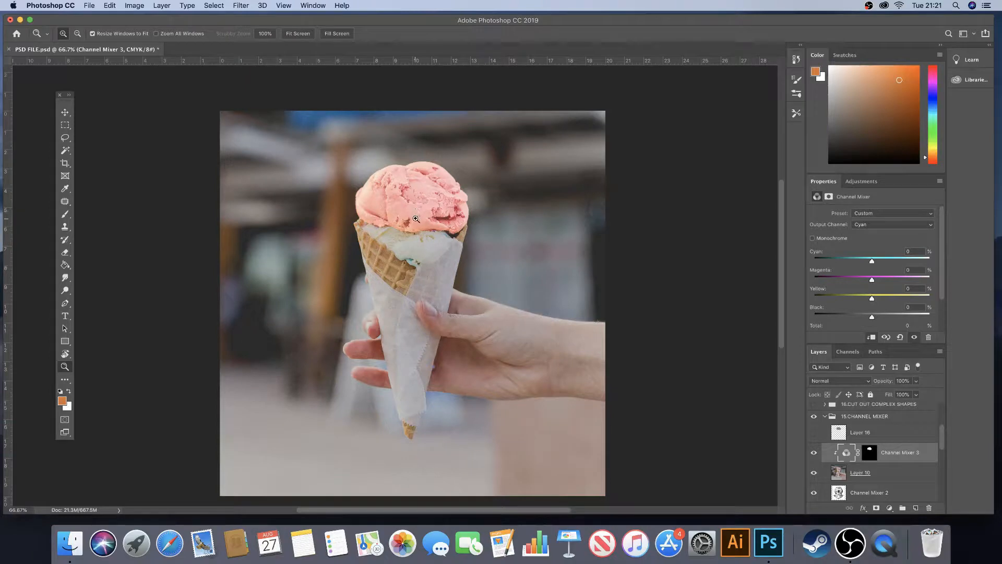
# Step: In the Channel Mixer's Magenta output channel, set Magenta to +50%, Cyan to +101% and Yellow to +32%
pyautogui.click(880, 226)
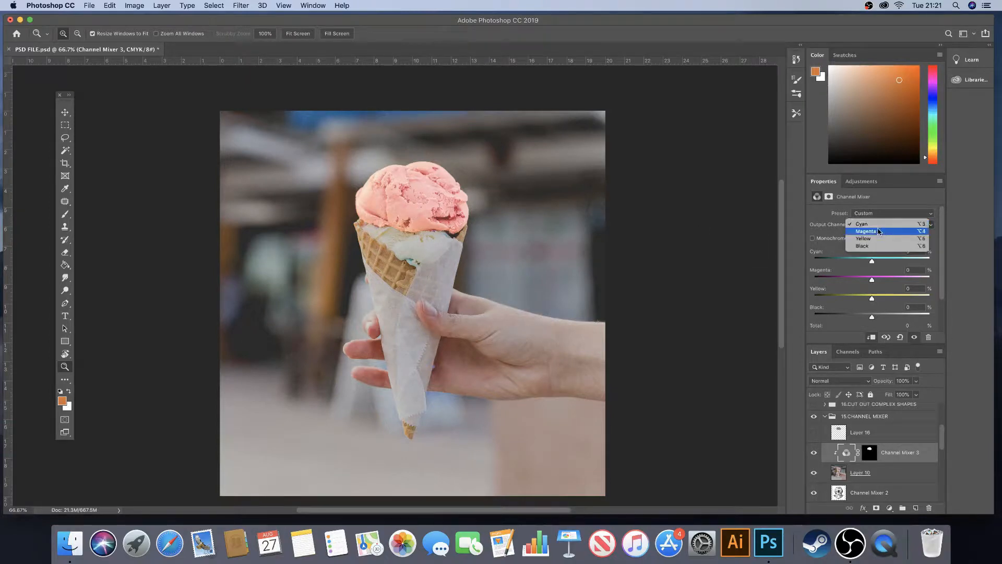
pyautogui.click(879, 232)
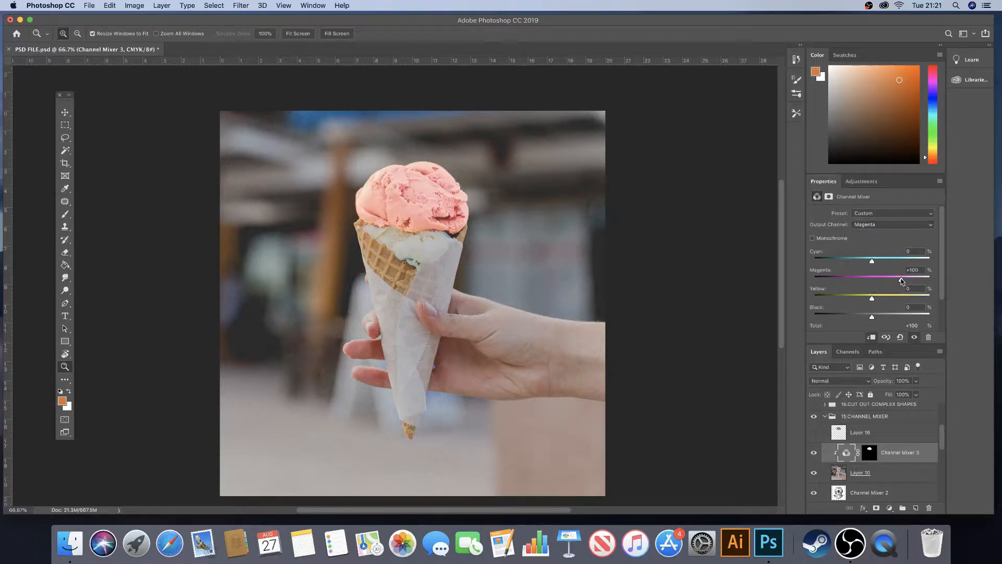
pyautogui.moveTo(901, 280); pyautogui.dragTo(888, 282)
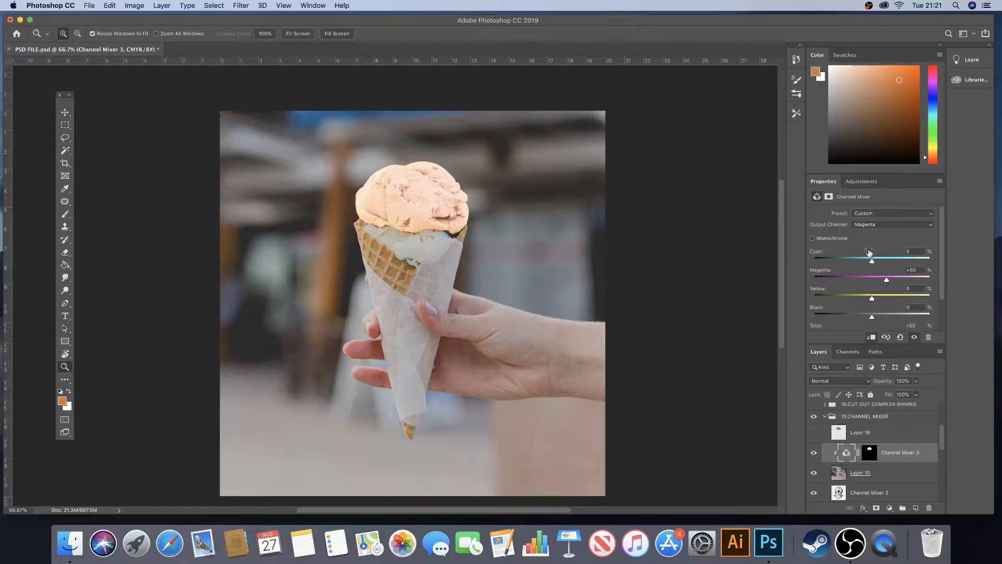
pyautogui.click(882, 226)
pyautogui.click(882, 226)
pyautogui.moveTo(874, 261); pyautogui.dragTo(897, 259)
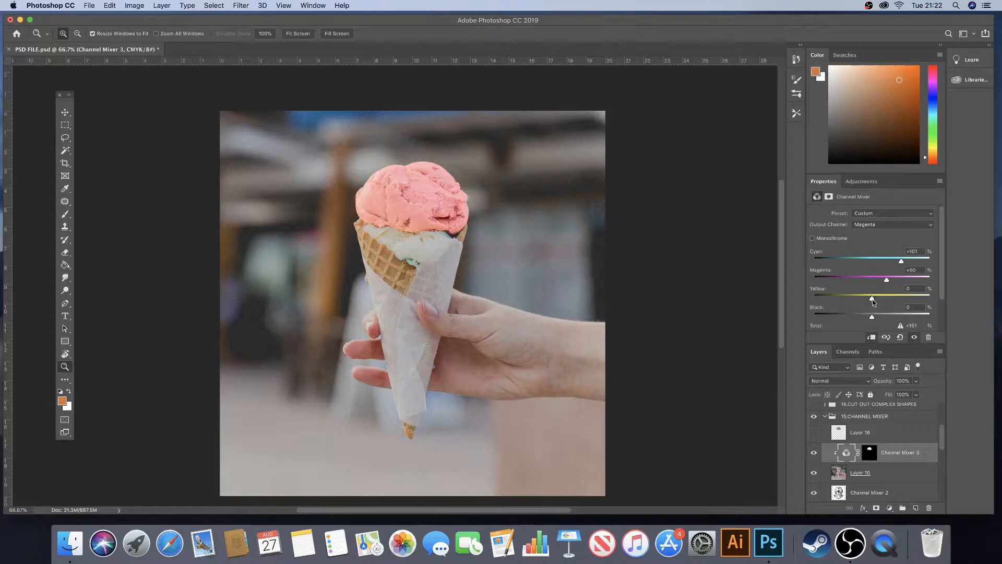
pyautogui.click(875, 227)
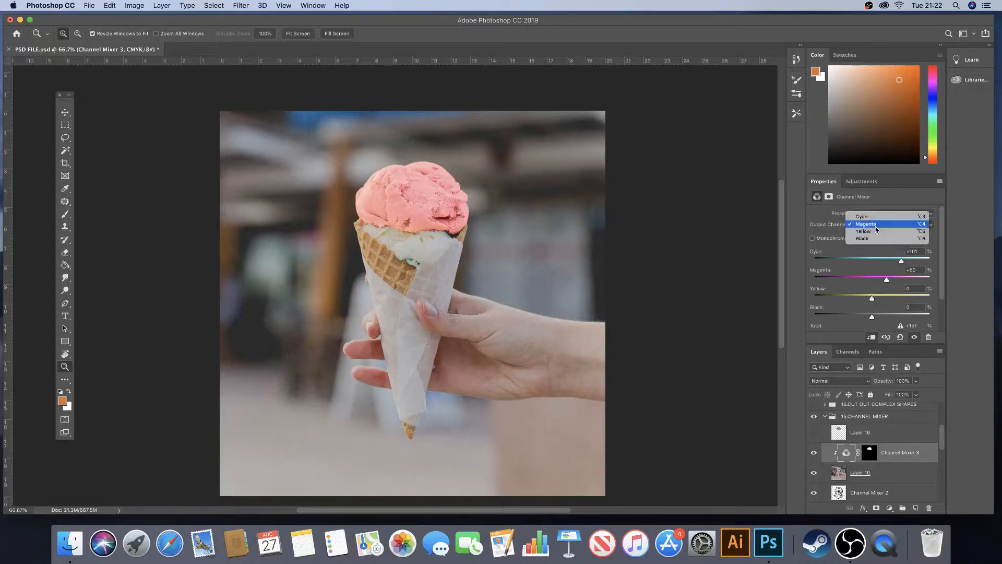
pyautogui.click(878, 225)
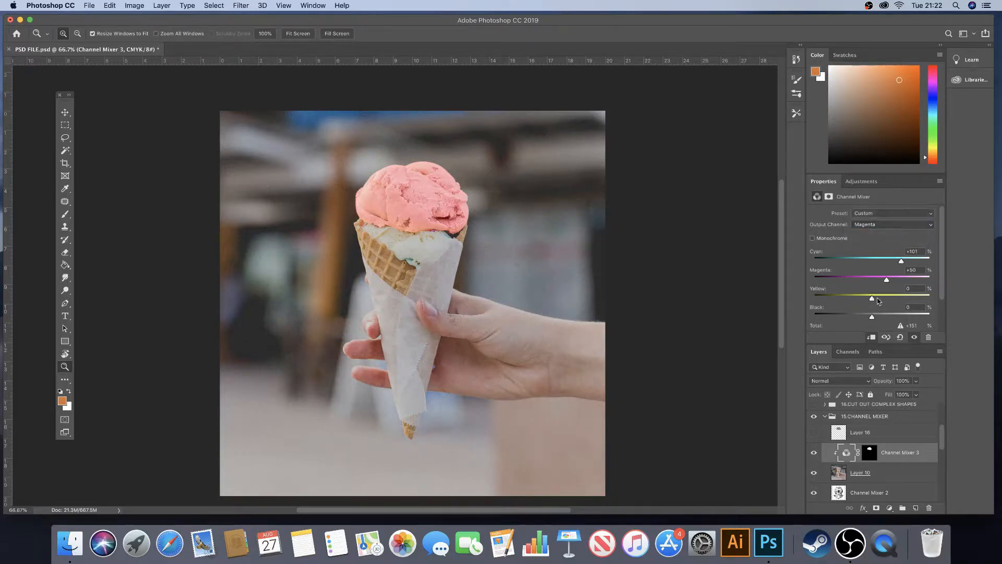
pyautogui.moveTo(874, 300)
pyautogui.mouseDown()
pyautogui.moveTo(926, 296)
pyautogui.moveTo(884, 300)
pyautogui.mouseUp()
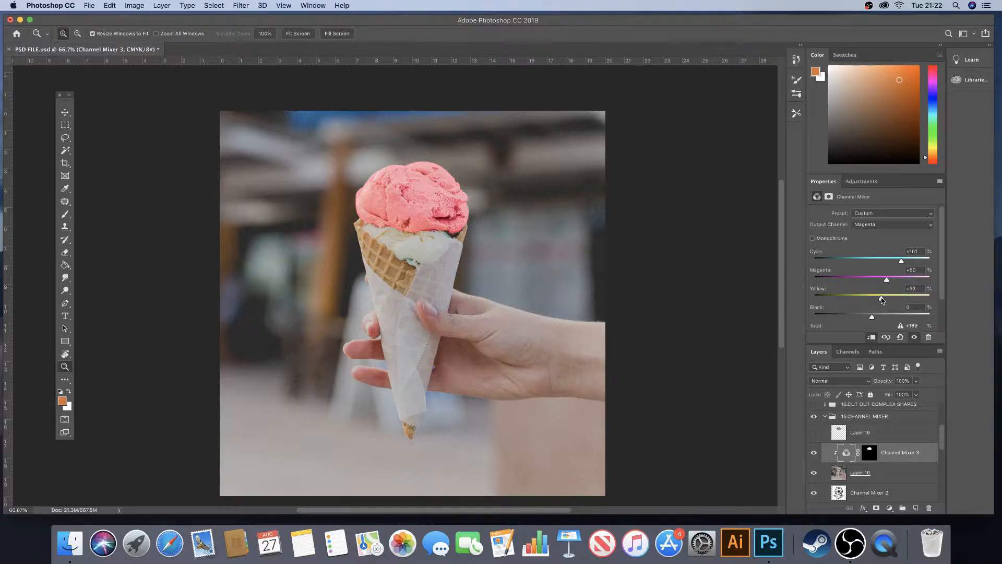
# Step: Set Magenta to +99% in the Channel Mixer's Cyan output channel
pyautogui.click(874, 225)
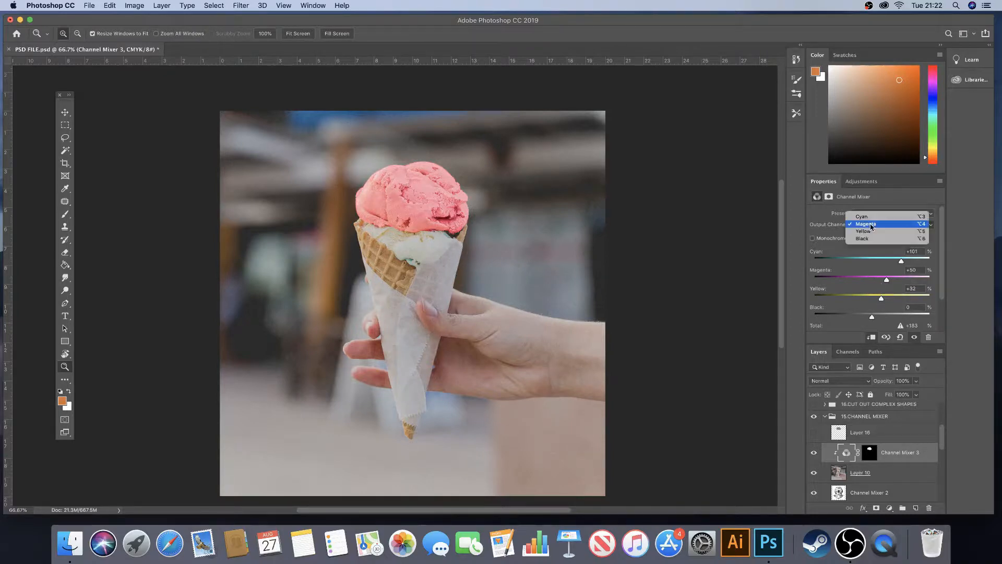
pyautogui.click(874, 217)
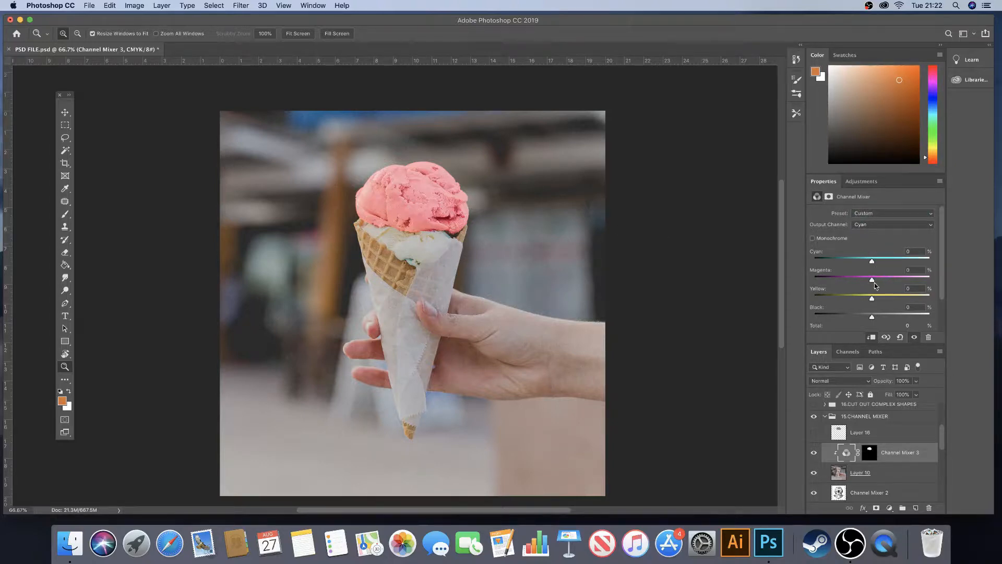
pyautogui.moveTo(872, 280); pyautogui.dragTo(903, 280)
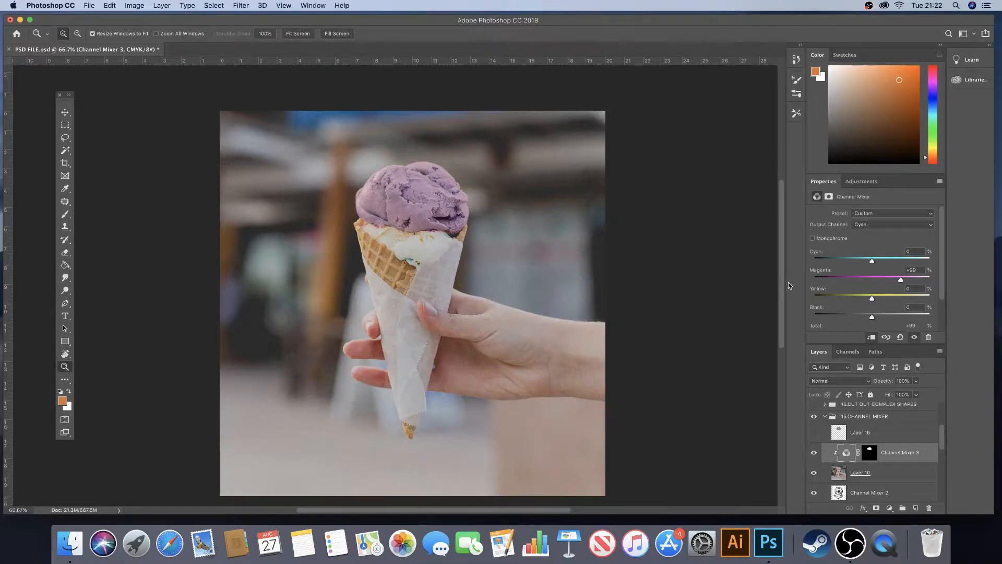
# Step: Try raising Cyan to +165% in the Black output channel, reduce it to +42%, and return it to 0%
pyautogui.click(817, 433)
pyautogui.click(870, 225)
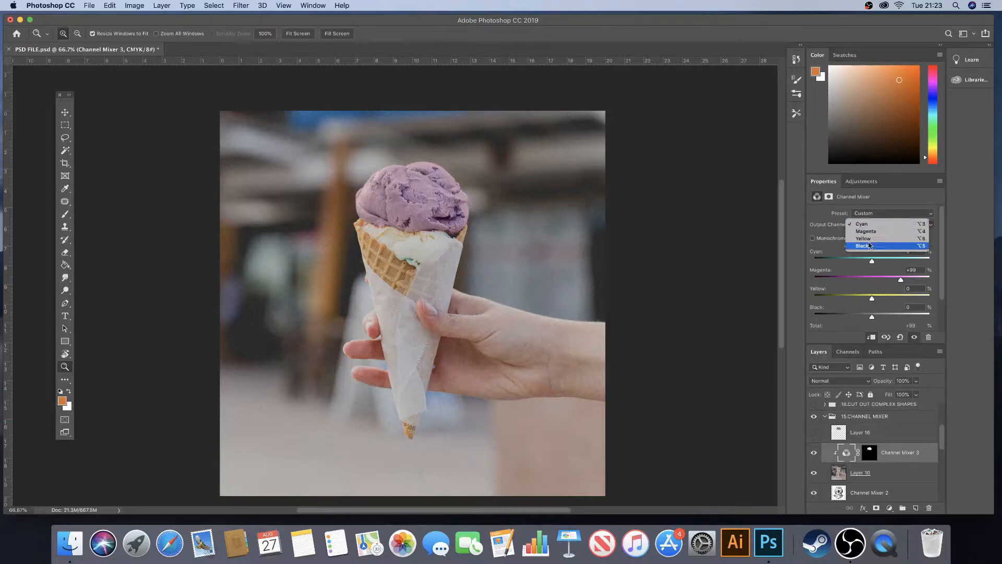
pyautogui.click(870, 247)
pyautogui.moveTo(873, 262); pyautogui.dragTo(916, 258)
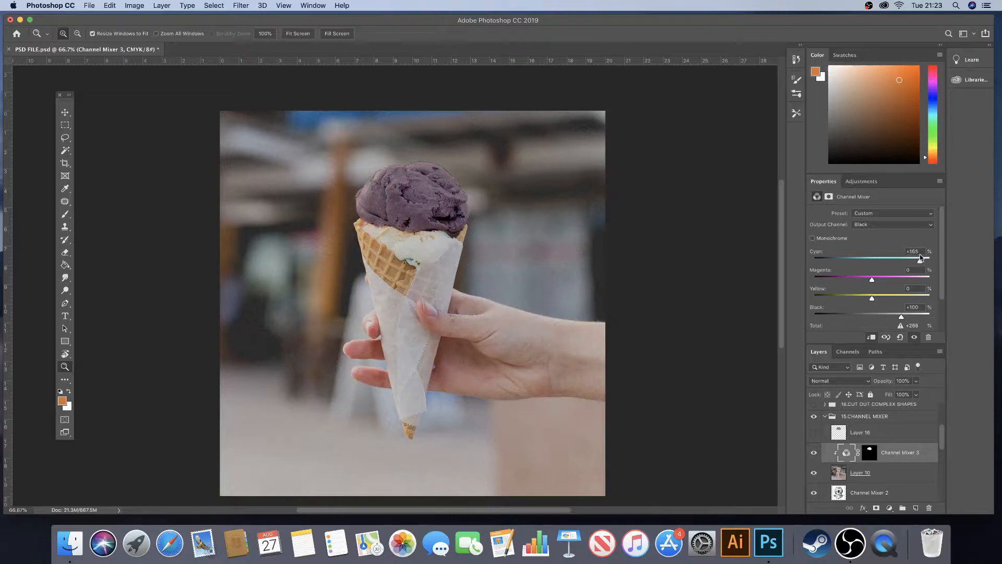
pyautogui.moveTo(920, 257); pyautogui.dragTo(898, 263)
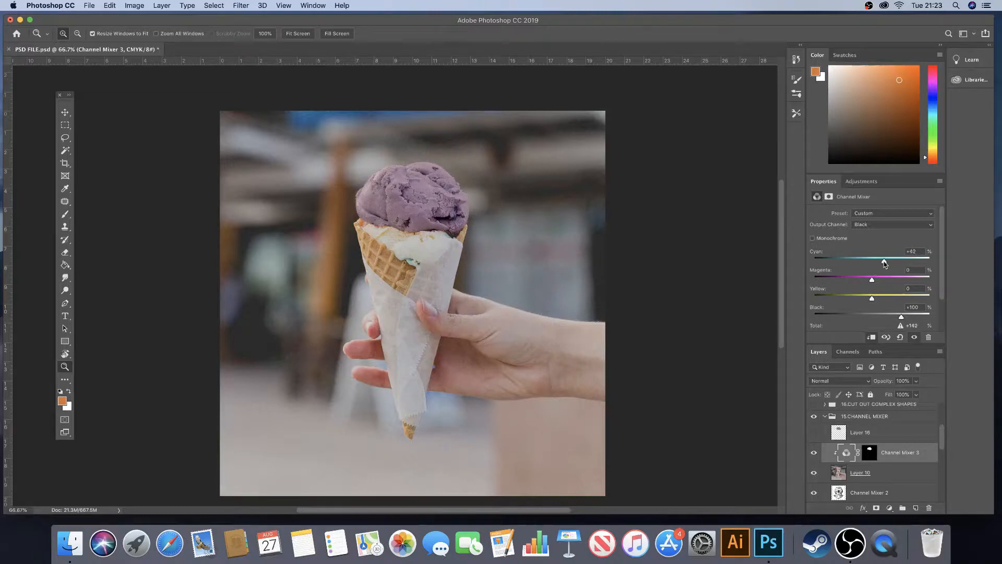
pyautogui.moveTo(885, 263); pyautogui.dragTo(872, 262)
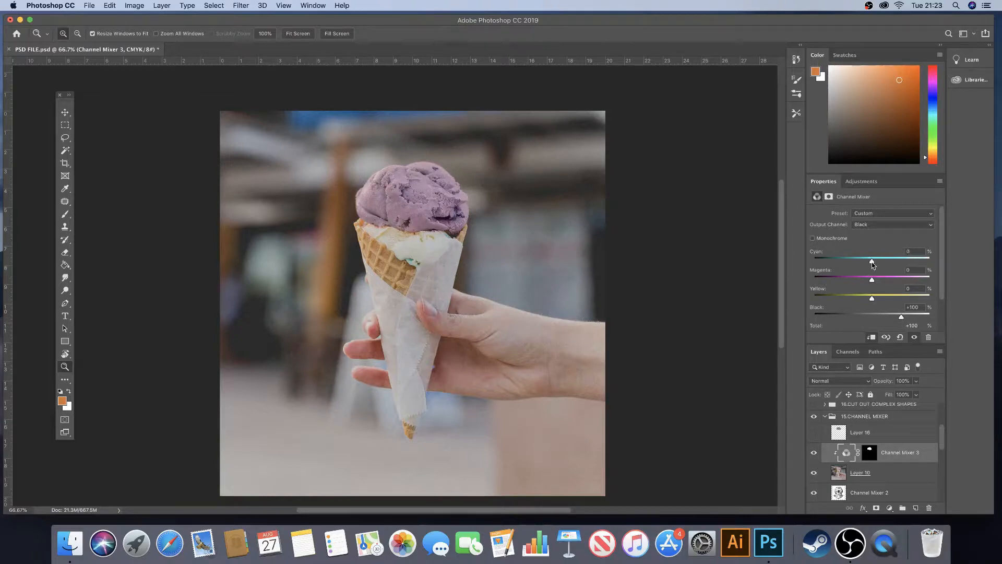
# Step: Restore the Cyan output channel by setting Cyan to 100% and Magenta to 0%
pyautogui.click(844, 450)
pyautogui.click(877, 231)
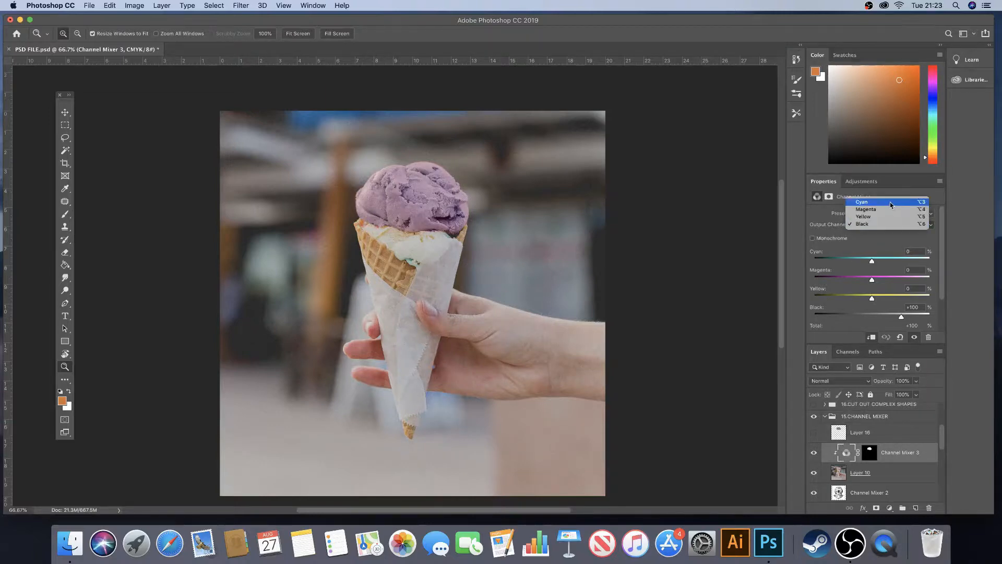
pyautogui.click(869, 198)
pyautogui.click(916, 253)
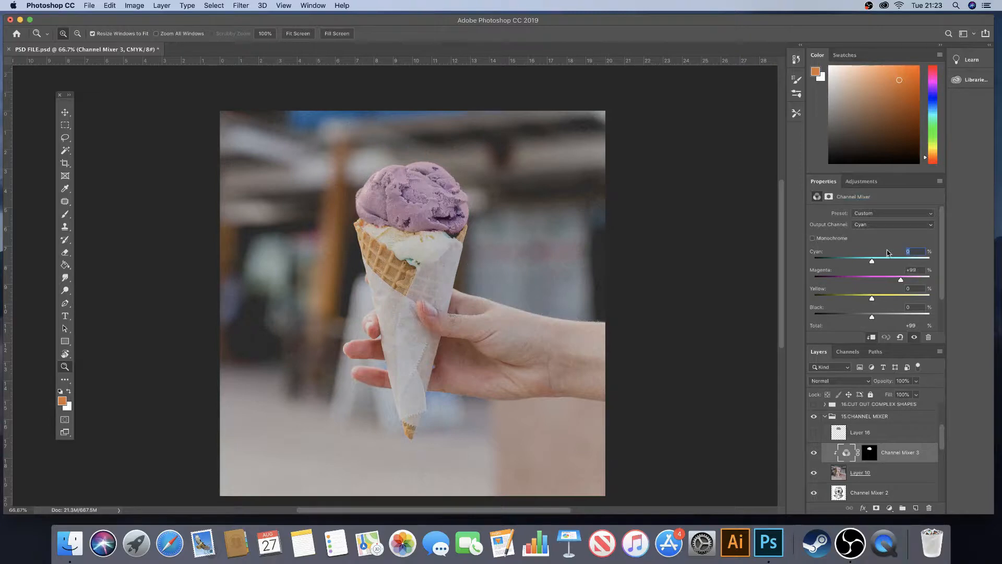
pyautogui.write('100')
pyautogui.press('Tab')
pyautogui.write('0')
pyautogui.press('Tab')
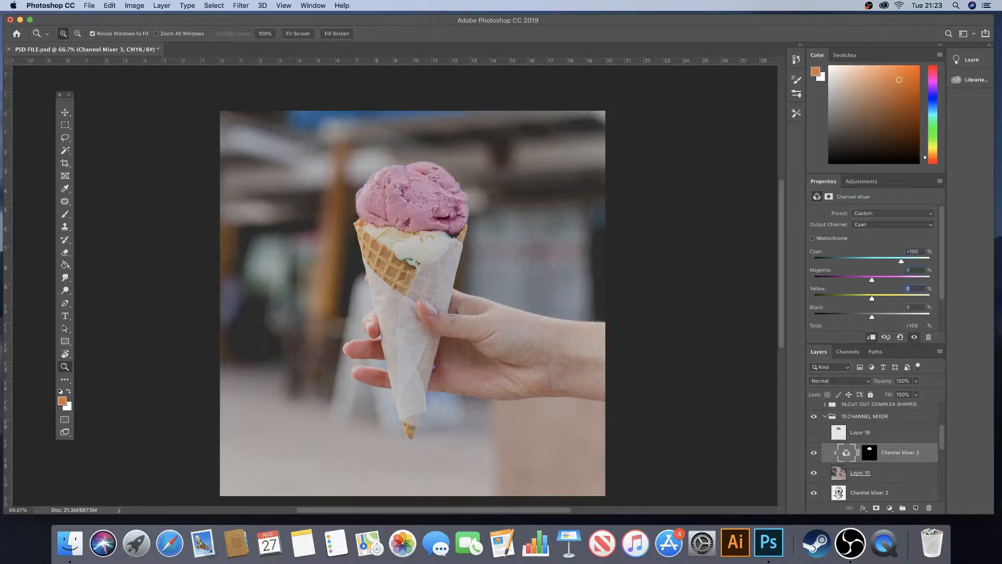
# Step: Restore the Magenta output channel by setting Cyan to 0%, Magenta to 100% and Yellow to 0%
pyautogui.click(881, 227)
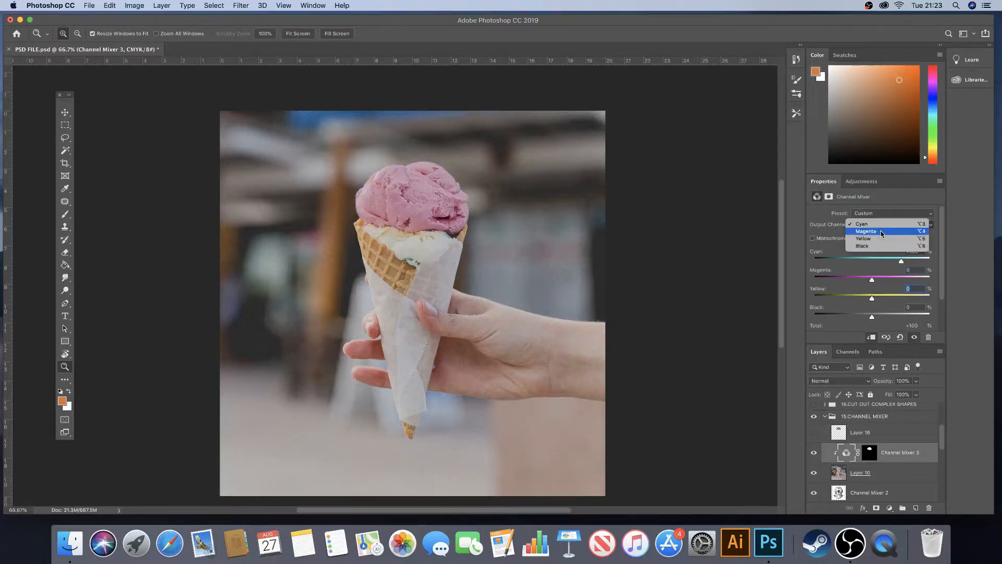
pyautogui.click(883, 233)
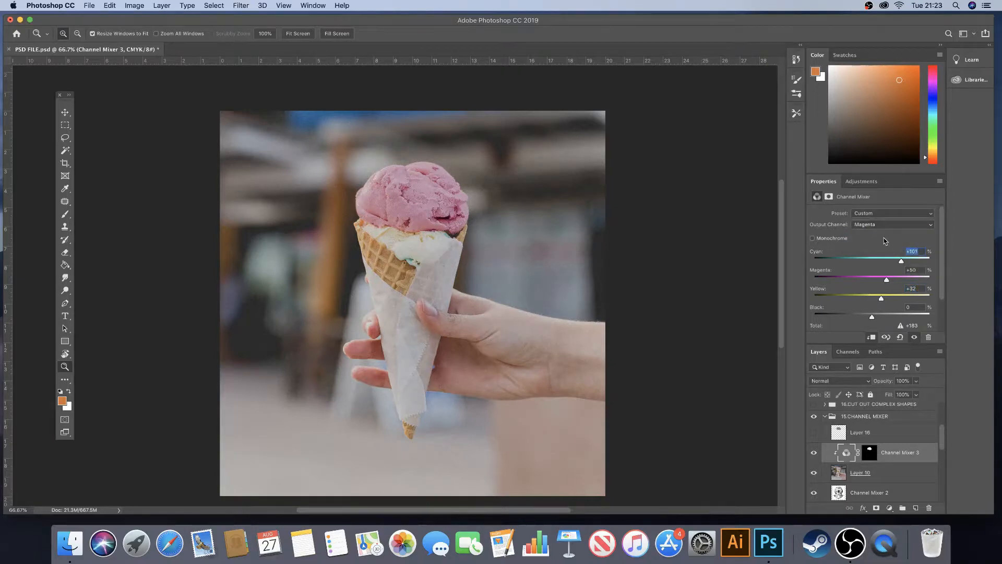
pyautogui.write('0')
pyautogui.press('Tab')
pyautogui.write('100')
pyautogui.press('Tab')
pyautogui.write('0')
pyautogui.press('Tab')
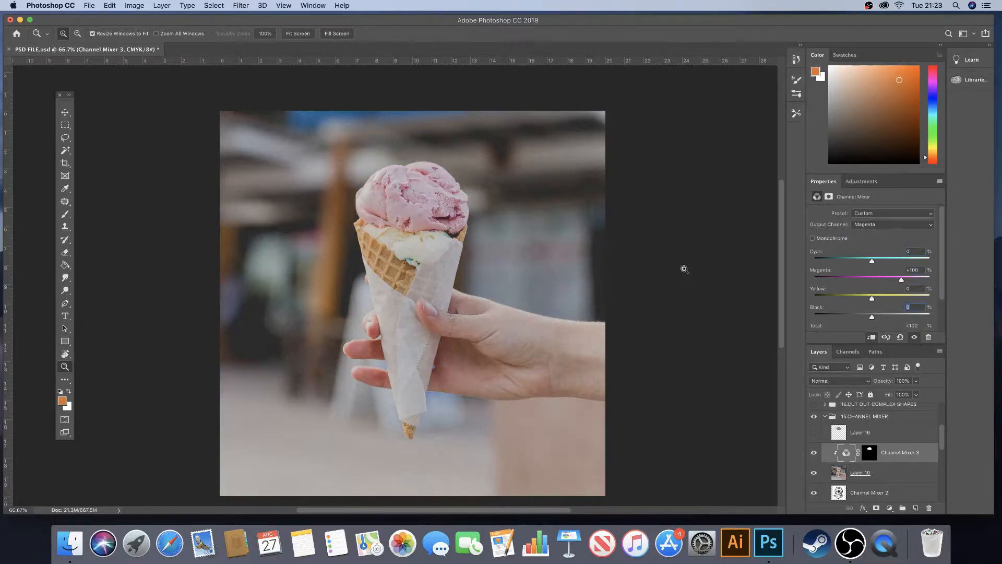
# Step: Switch the Channel Mixer to Monochrome and mix the scoop's grays with Cyan at +126% and Magenta at +50%
pyautogui.click(859, 224)
pyautogui.click(888, 232)
pyautogui.click(879, 223)
pyautogui.click(879, 234)
pyautogui.click(813, 239)
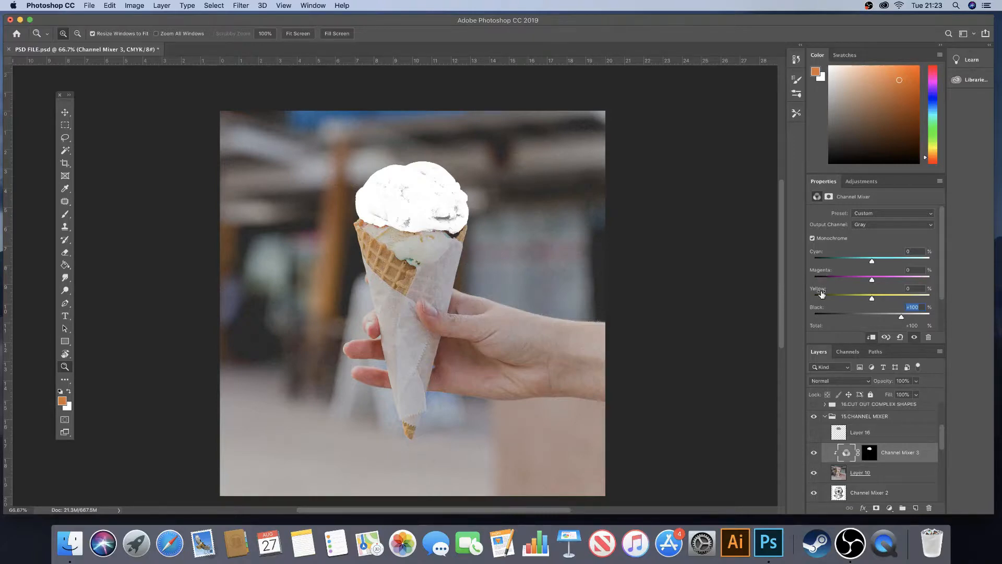
pyautogui.moveTo(874, 263)
pyautogui.mouseDown()
pyautogui.moveTo(909, 262)
pyautogui.moveTo(880, 280)
pyautogui.moveTo(887, 275)
pyautogui.mouseUp()
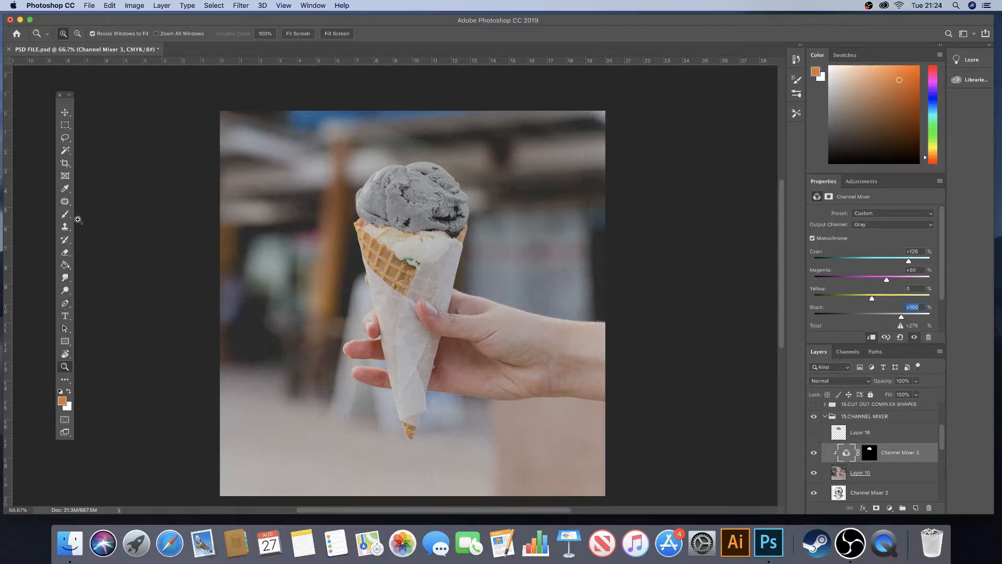
# Step: Undo the Monochrome conversion and its channel changes on the scoop's Channel Mixer
pyautogui.click(813, 239)
pyautogui.click(819, 239)
pyautogui.click(816, 238)
pyautogui.press('super+z')
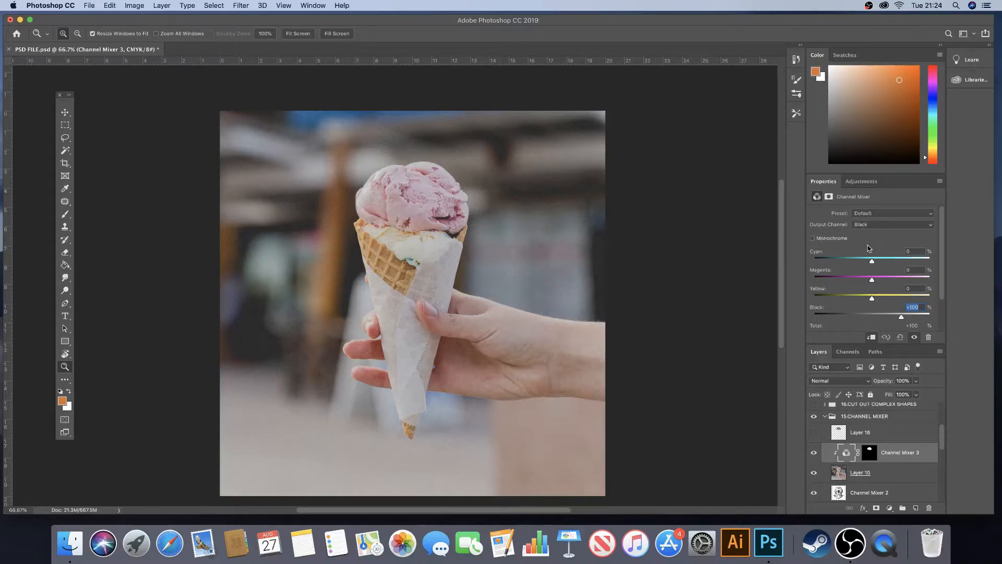
# Step: In the Channel Mixer's Magenta output channel, set Cyan to +91% and Magenta to +106% to deepen the scoop's pink
pyautogui.click(888, 225)
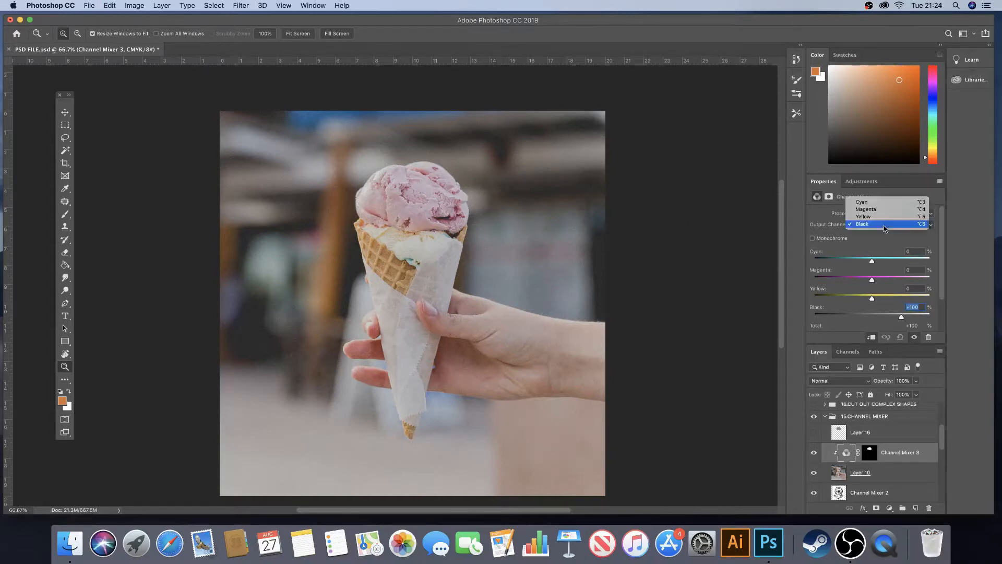
pyautogui.click(880, 211)
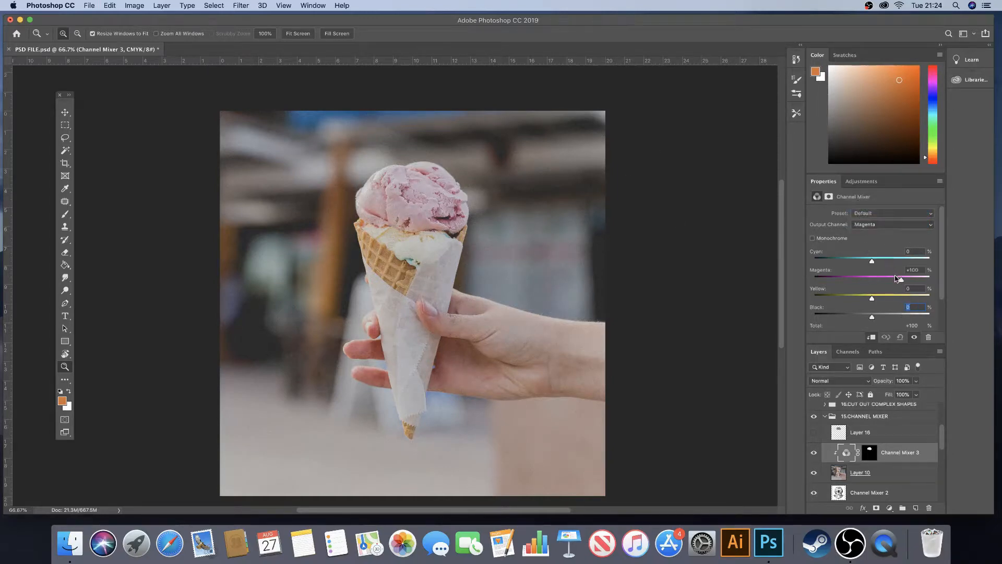
pyautogui.moveTo(901, 281)
pyautogui.mouseDown()
pyautogui.moveTo(890, 262)
pyautogui.moveTo(898, 261)
pyautogui.mouseUp()
# Step: In the Cyan output channel, raise Magenta to +104% to turn the scoop purple-blue
pyautogui.click(884, 225)
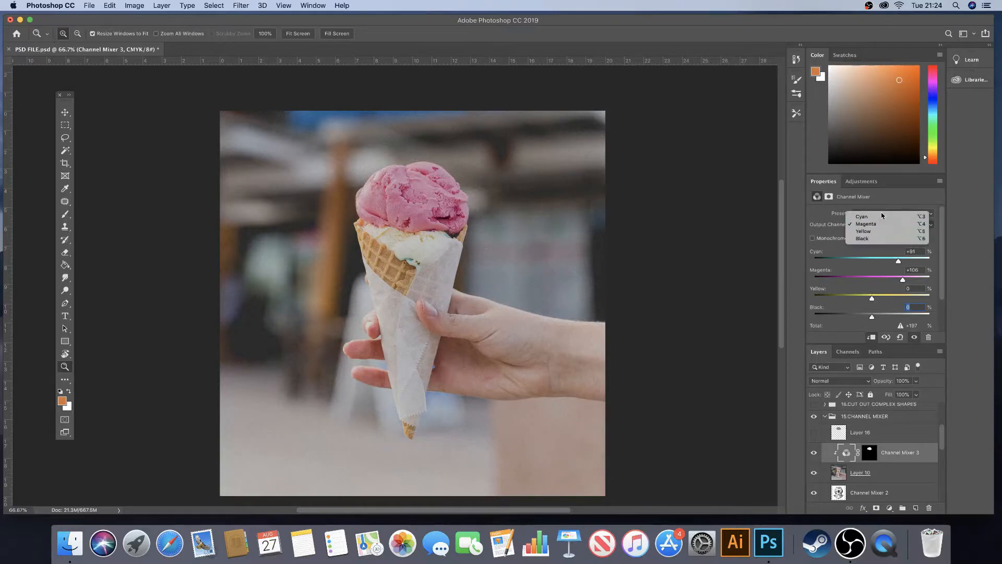
pyautogui.click(882, 215)
pyautogui.click(897, 280)
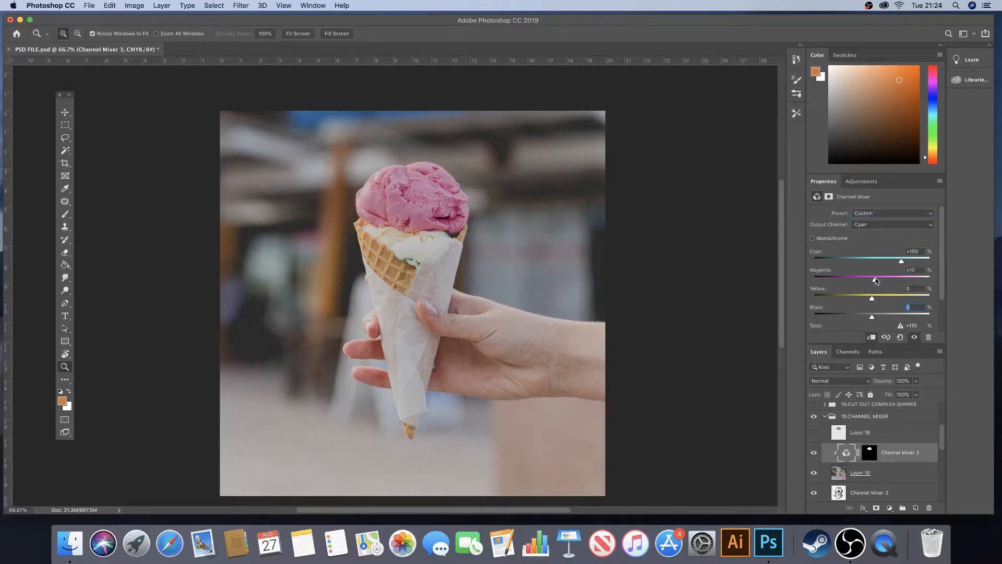
pyautogui.moveTo(898, 280); pyautogui.dragTo(903, 280)
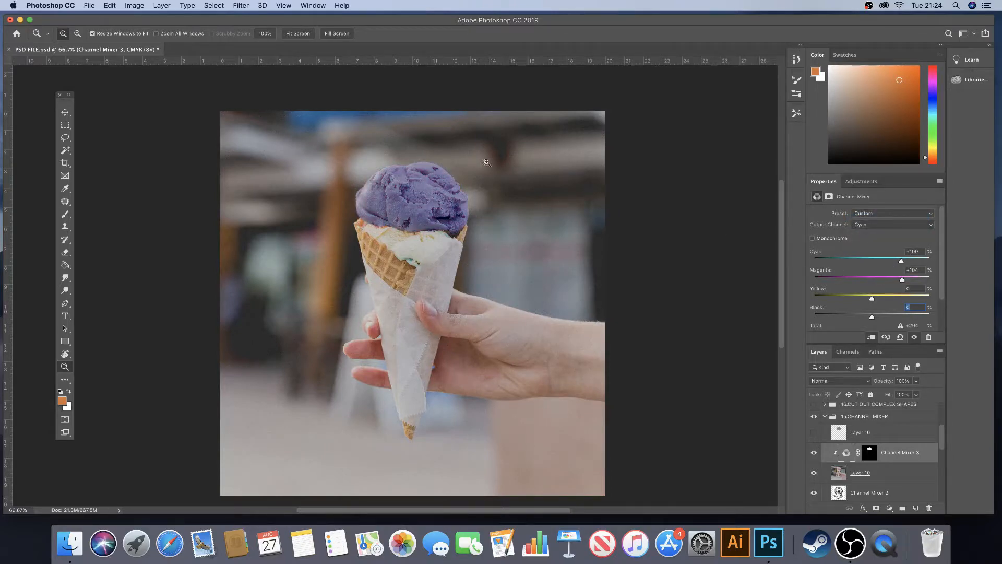
# Step: Paint black on the Channel Mixer 3 mask with a reduced brush at the scoop's lower-left edge to remove the tint there
pyautogui.click(423, 214)
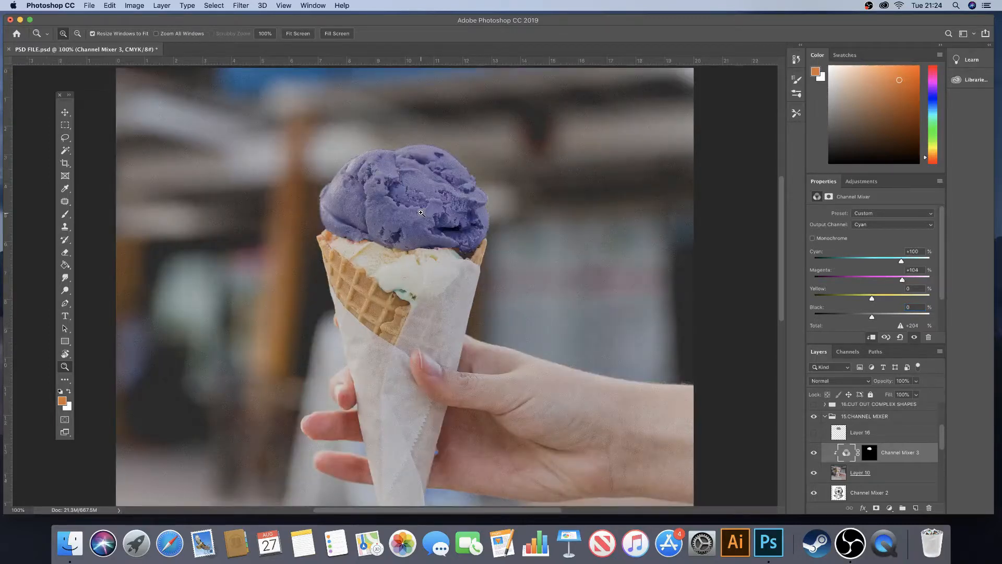
pyautogui.click(421, 213)
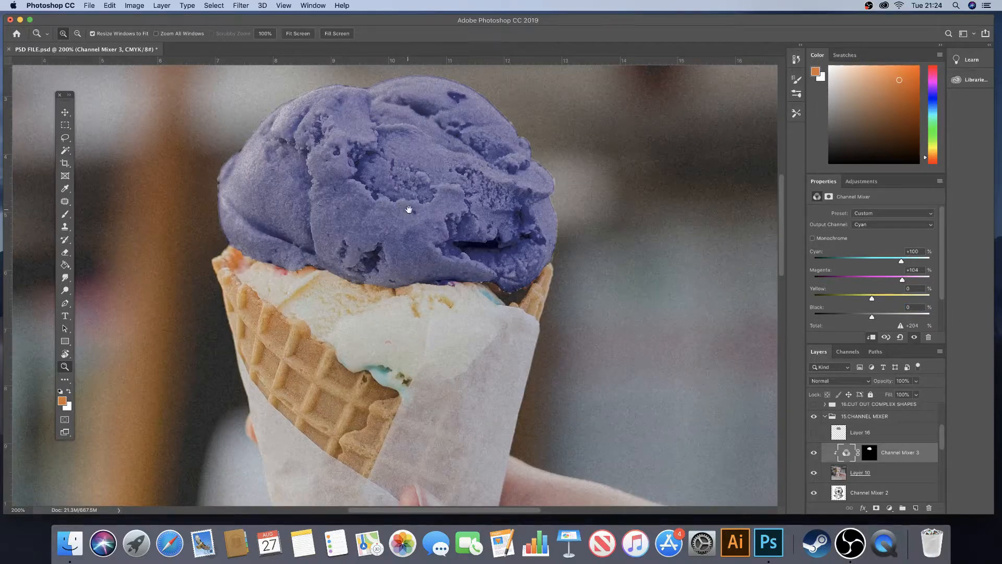
pyautogui.moveTo(407, 208); pyautogui.dragTo(432, 245)
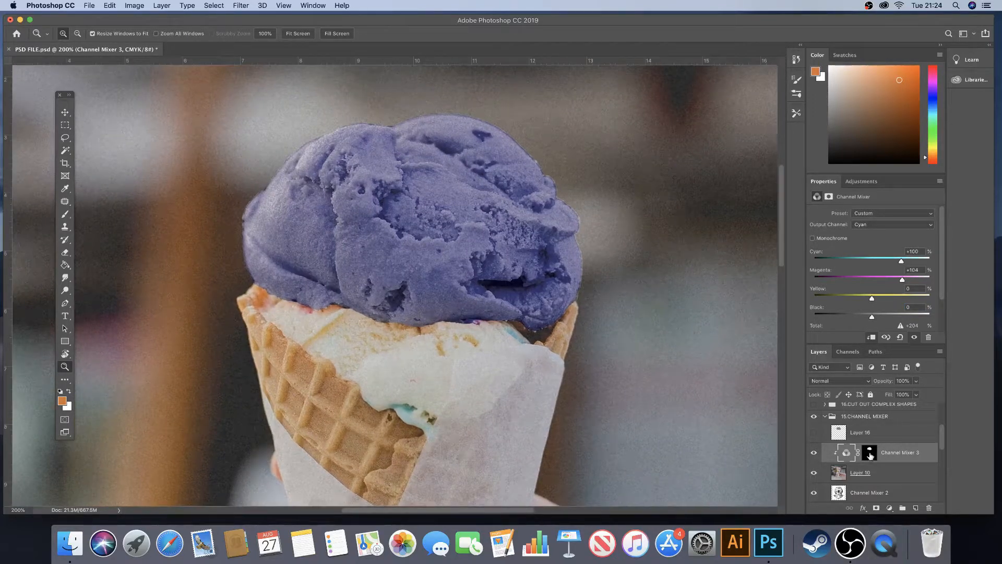
pyautogui.click(869, 454)
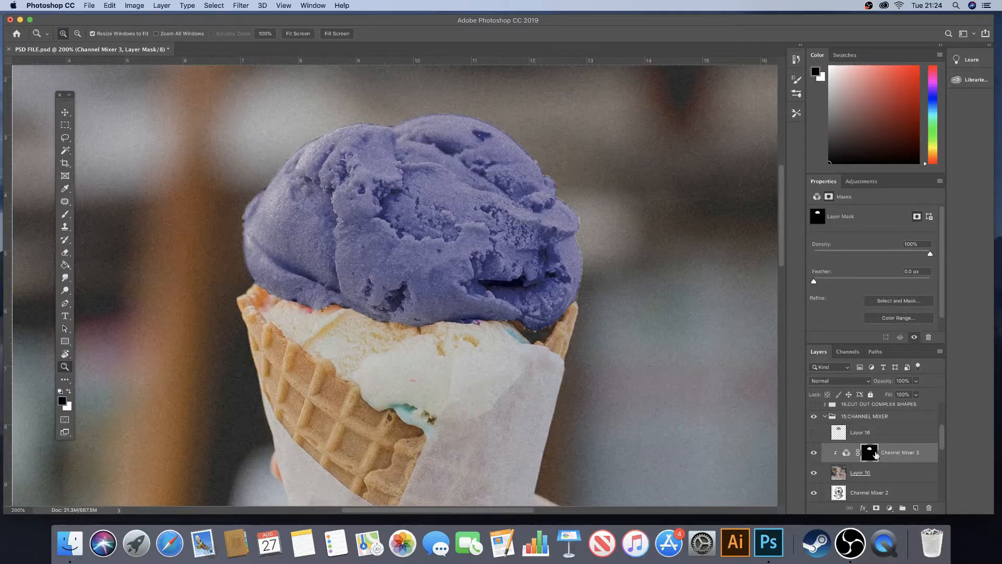
pyautogui.moveTo(943, 434); pyautogui.dragTo(943, 442)
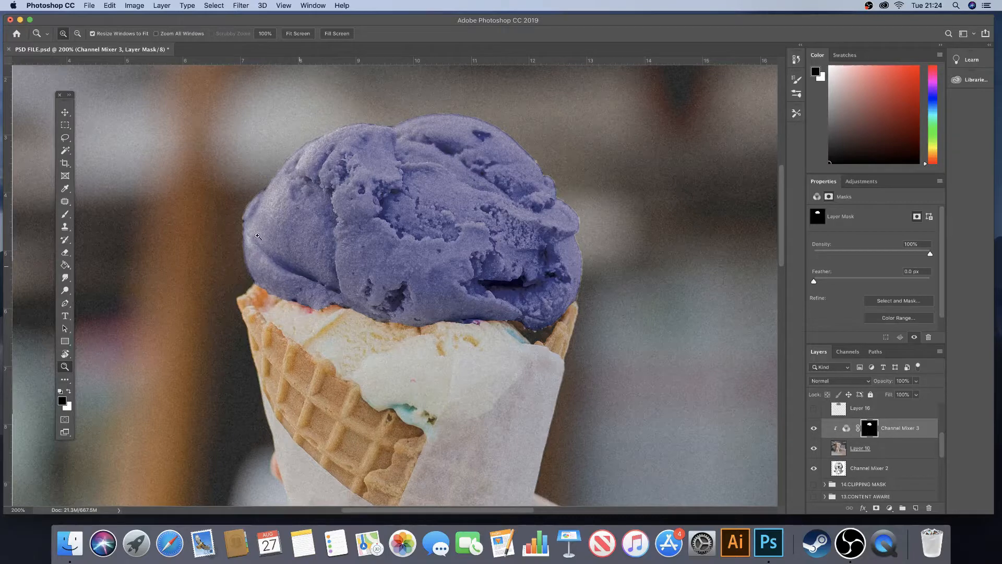
pyautogui.click(65, 251)
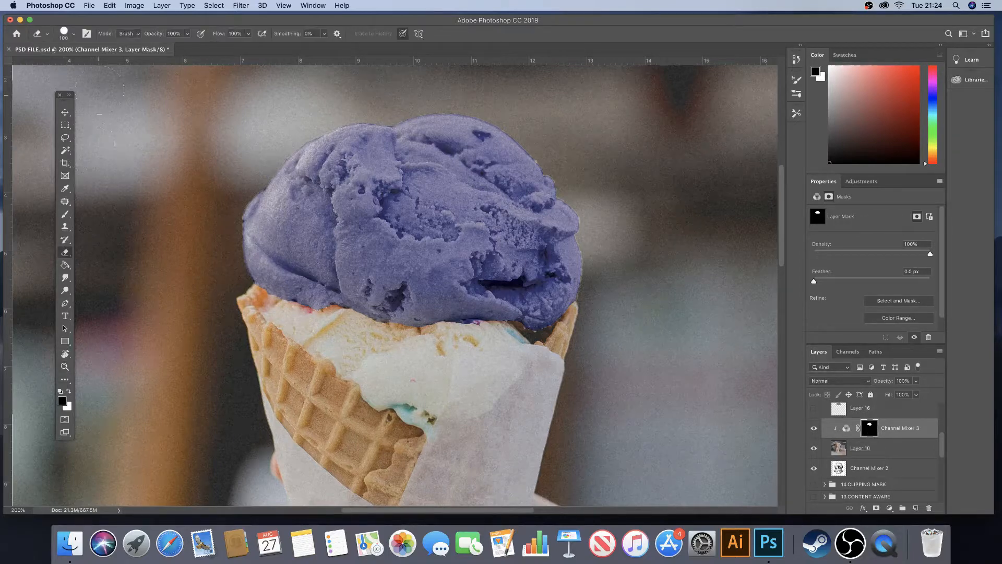
pyautogui.click(65, 214)
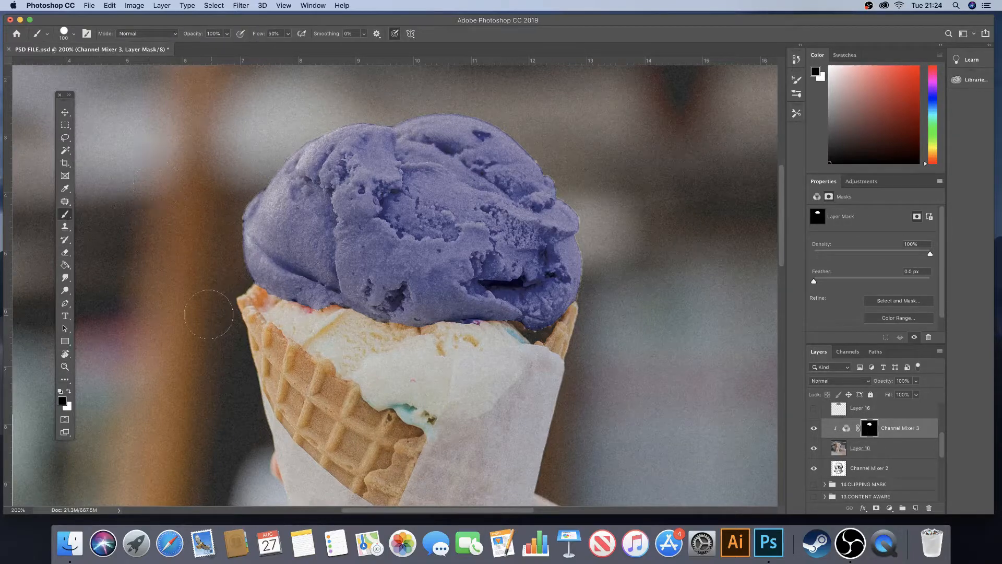
pyautogui.press('[')
pyautogui.press('[')
pyautogui.press('[')
pyautogui.press('[')
pyautogui.press('[')
pyautogui.press('[')
pyautogui.press('[')
pyautogui.press('[')
pyautogui.moveTo(276, 288); pyautogui.dragTo(263, 291)
# Step: Paint white with a soft brush on the Channel Mixer 3 mask to restore the tint along the scoop's lower-left edge
pyautogui.press('x')
pyautogui.click(73, 34)
pyautogui.click(70, 145)
pyautogui.click(94, 12)
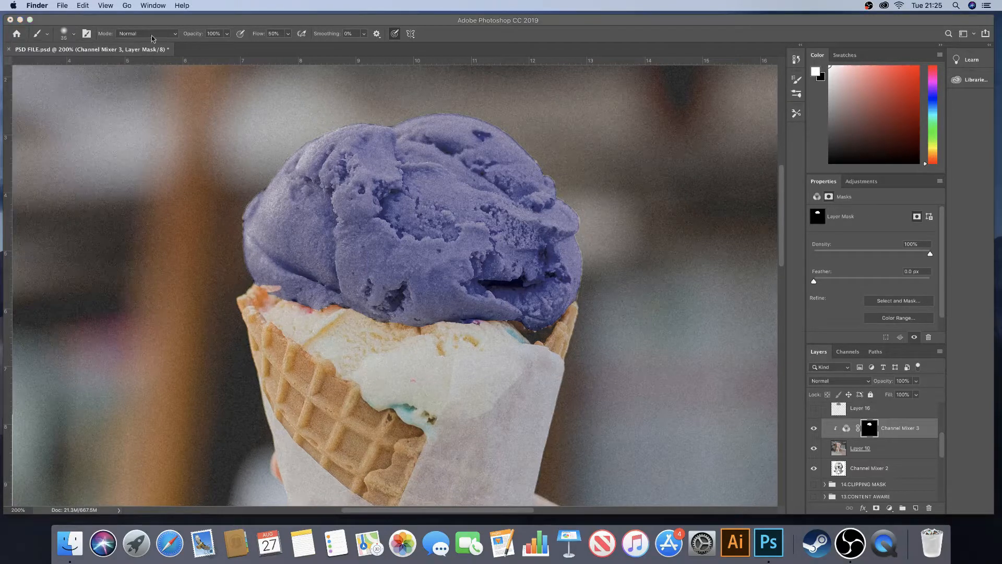
pyautogui.click(287, 259)
pyautogui.moveTo(280, 289)
pyautogui.mouseDown()
pyautogui.moveTo(265, 294)
pyautogui.moveTo(290, 313)
pyautogui.moveTo(276, 326)
pyautogui.moveTo(280, 340)
pyautogui.moveTo(349, 365)
pyautogui.moveTo(344, 373)
pyautogui.moveTo(335, 369)
pyautogui.moveTo(357, 328)
pyautogui.moveTo(303, 315)
pyautogui.moveTo(361, 313)
pyautogui.moveTo(368, 340)
pyautogui.moveTo(389, 334)
pyautogui.moveTo(401, 357)
pyautogui.moveTo(399, 340)
pyautogui.moveTo(350, 316)
pyautogui.moveTo(282, 303)
pyautogui.moveTo(272, 329)
pyautogui.moveTo(347, 371)
pyautogui.moveTo(318, 334)
pyautogui.moveTo(344, 353)
pyautogui.mouseUp()
pyautogui.press('x')
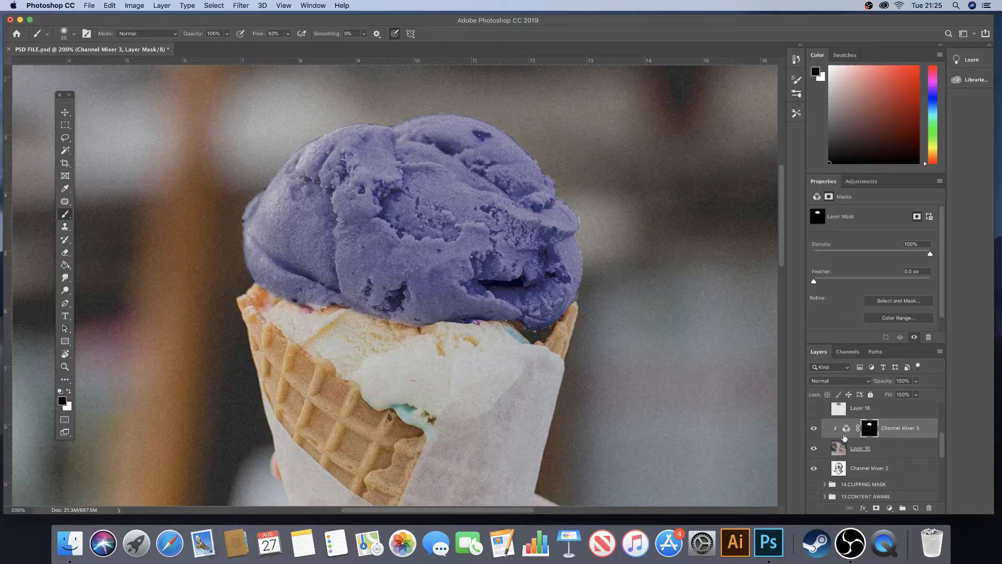
# Step: Hide Channel Mixer 3 and Layer 10 to show the whole diving helmet illustration
pyautogui.click(815, 429)
pyautogui.click(814, 448)
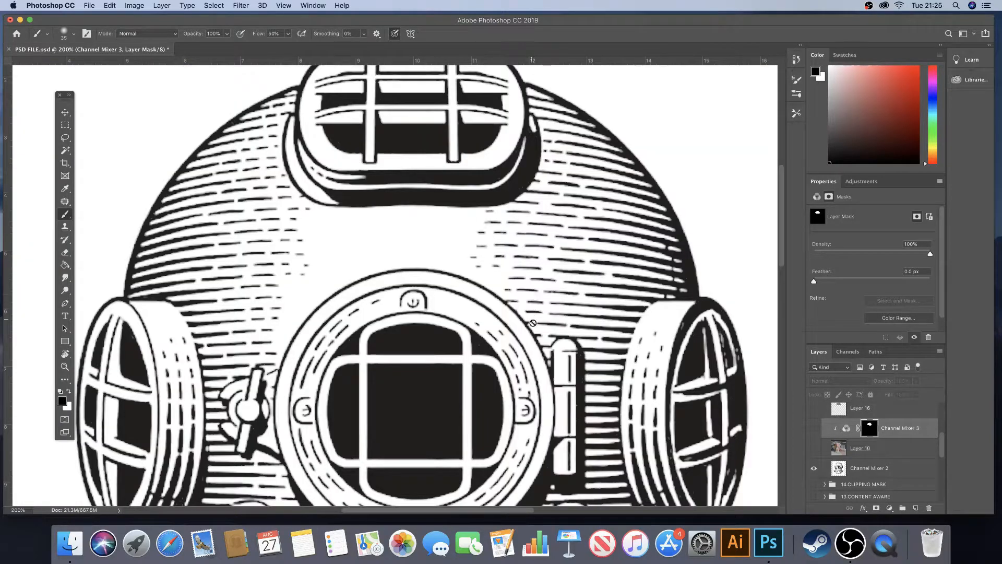
pyautogui.press('z')
pyautogui.press('alt')
pyautogui.press('alt')
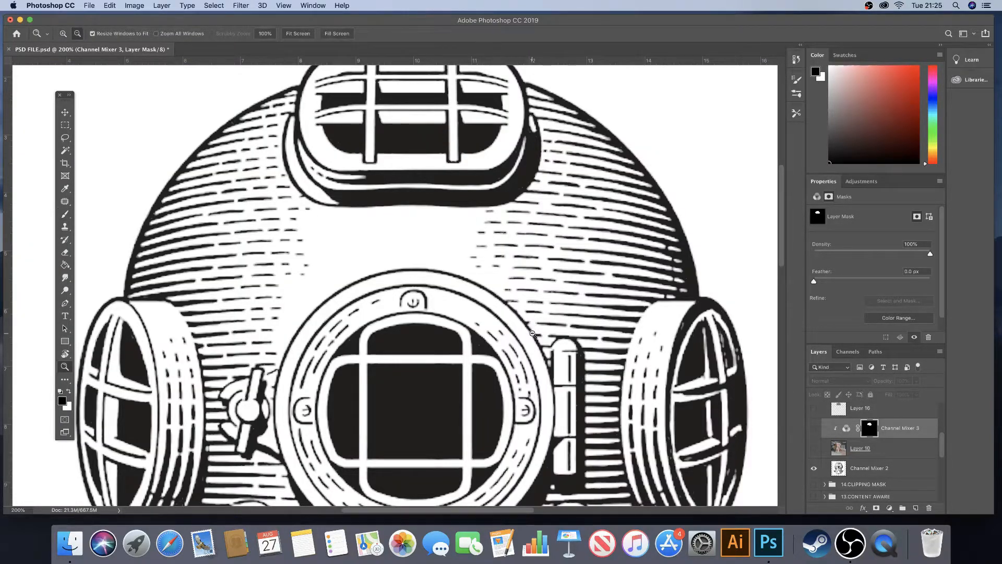
pyautogui.keyDown('alt'); pyautogui.click(532, 334); pyautogui.keyUp('alt')
pyautogui.keyDown('alt'); pyautogui.click(532, 334); pyautogui.keyUp('alt')
pyautogui.moveTo(528, 340); pyautogui.dragTo(456, 235)
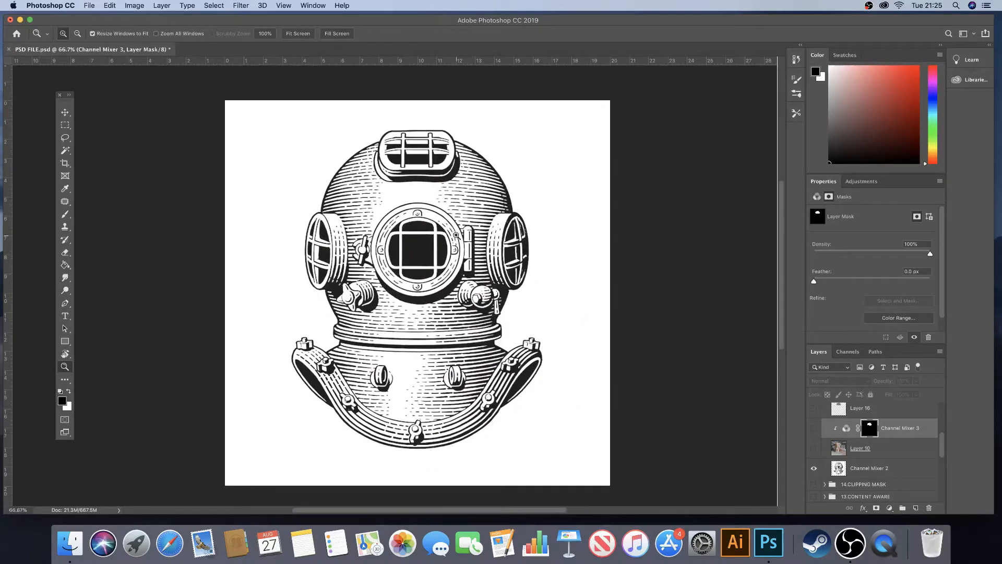
# Step: Add a Channel Mixer adjustment layer above the diving helmet layer and clip it to that layer
pyautogui.click(895, 467)
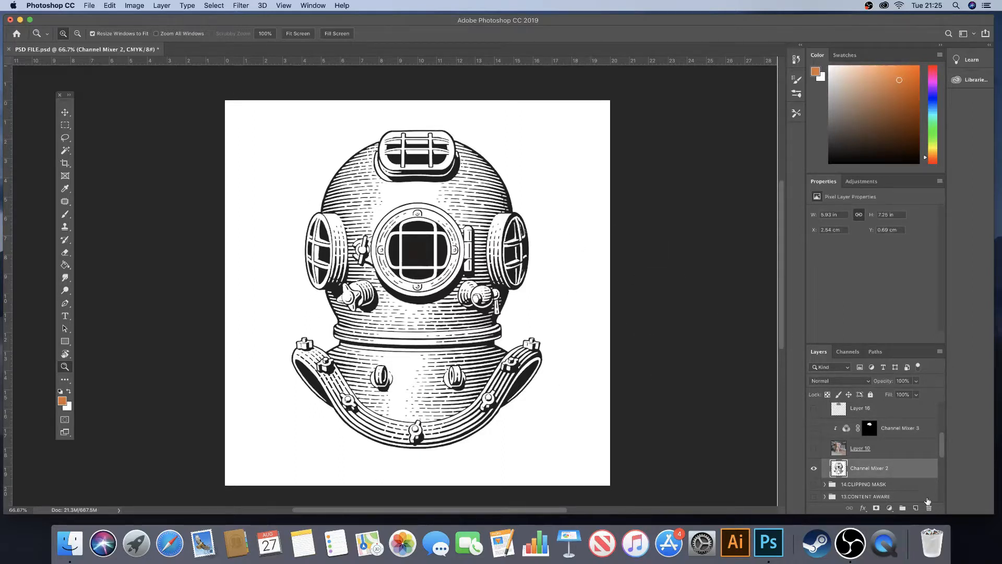
pyautogui.click(893, 510)
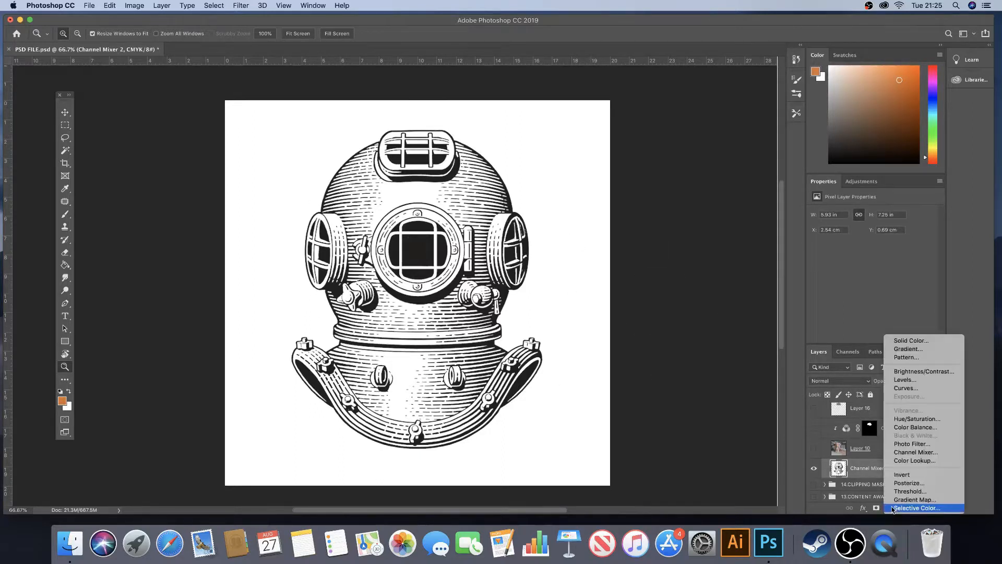
pyautogui.click(922, 458)
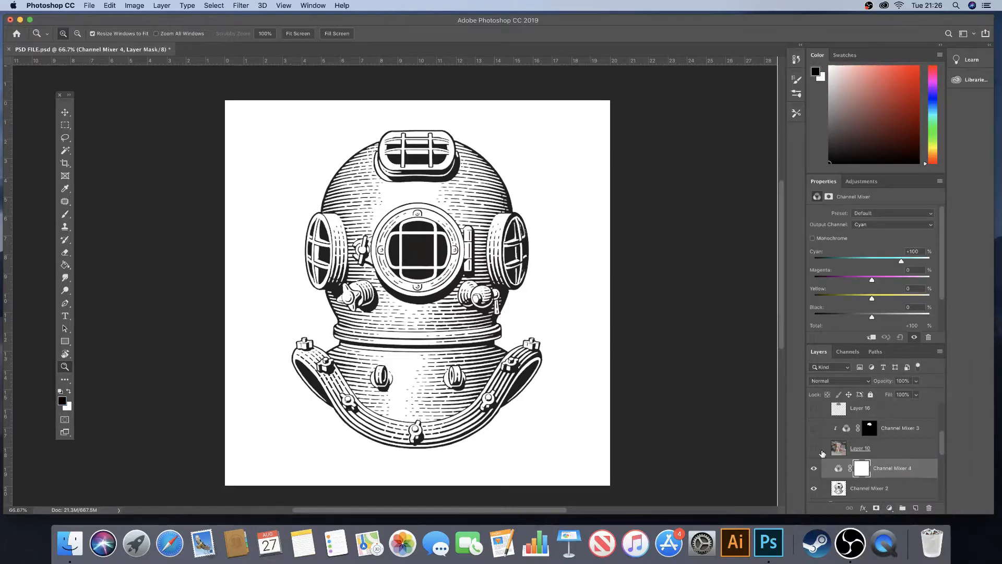
pyautogui.press('super+alt+g')
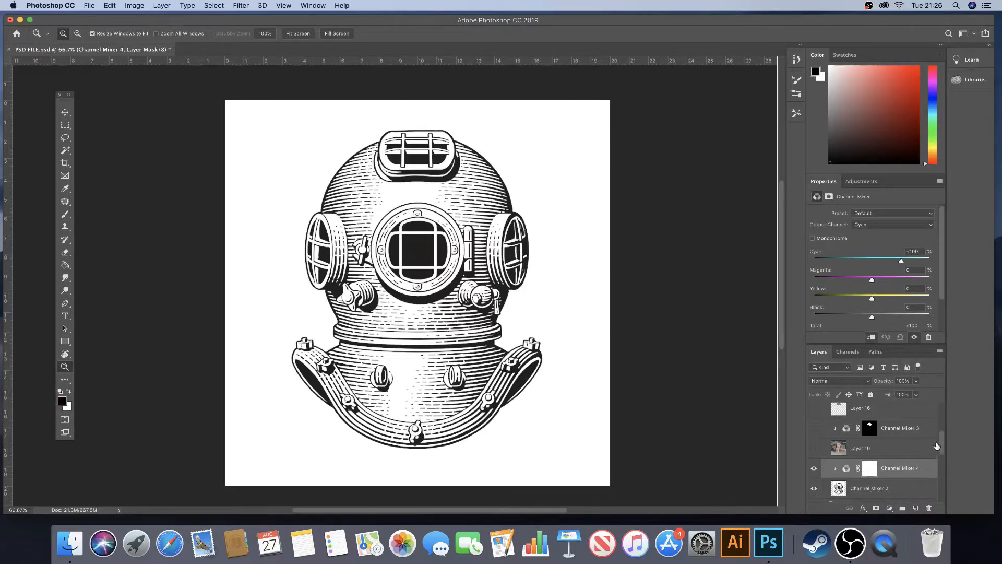
pyautogui.scroll(-3, 937, 446)
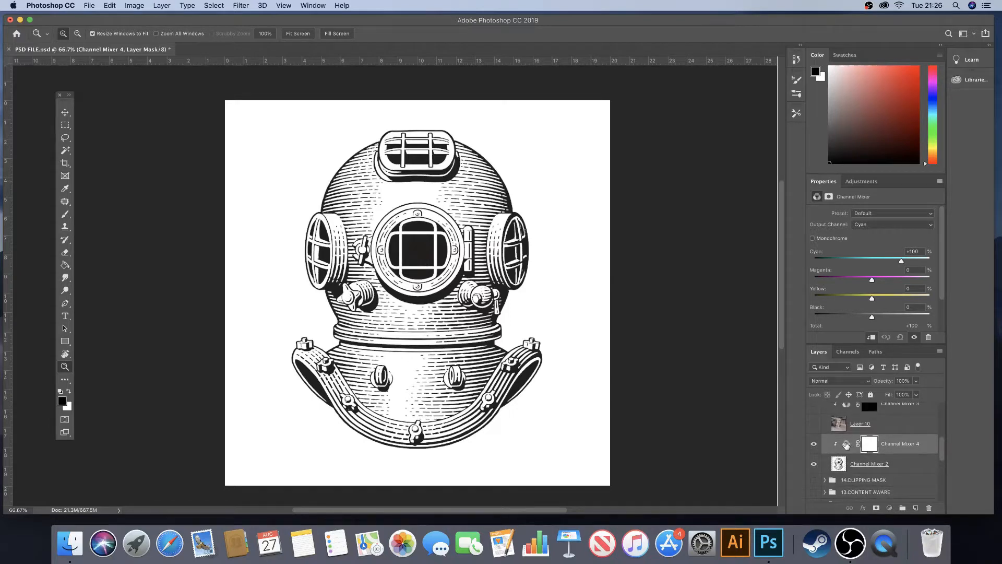
pyautogui.click(846, 444)
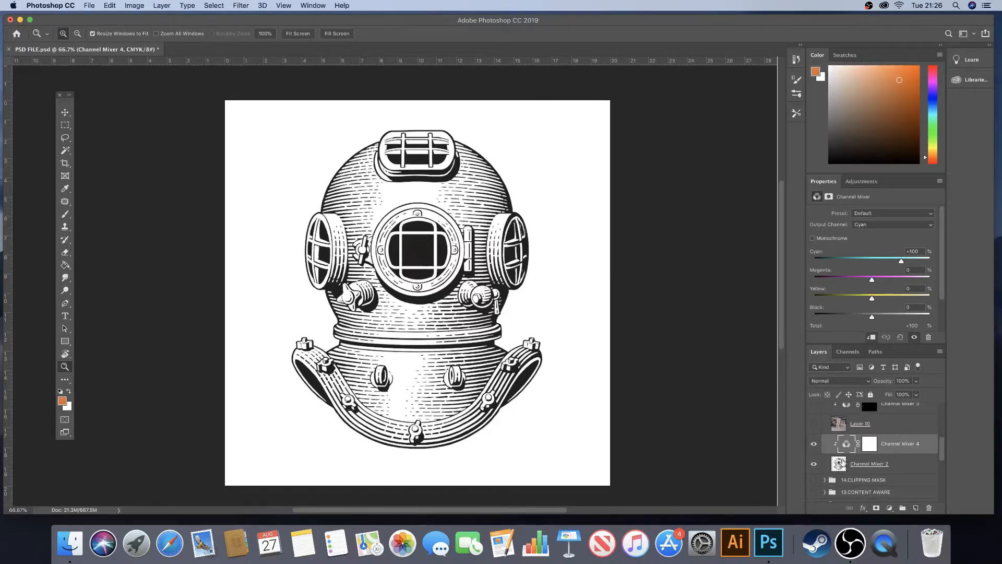
# Step: Move the Channel Mixer 4 adjustment beneath the helmet layer and show the 14.CLIPPING MASK group
pyautogui.click(839, 463)
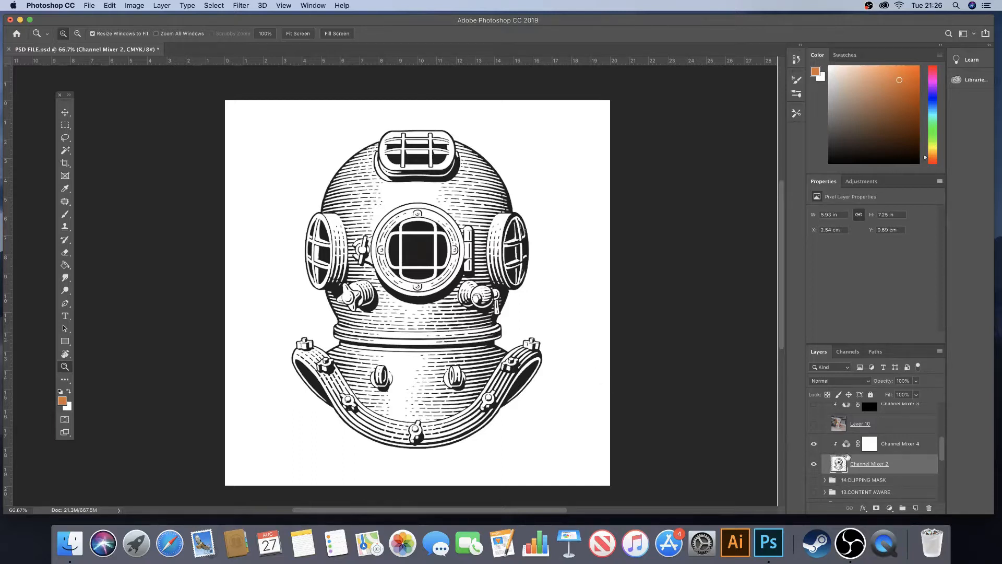
pyautogui.moveTo(847, 445); pyautogui.dragTo(847, 476)
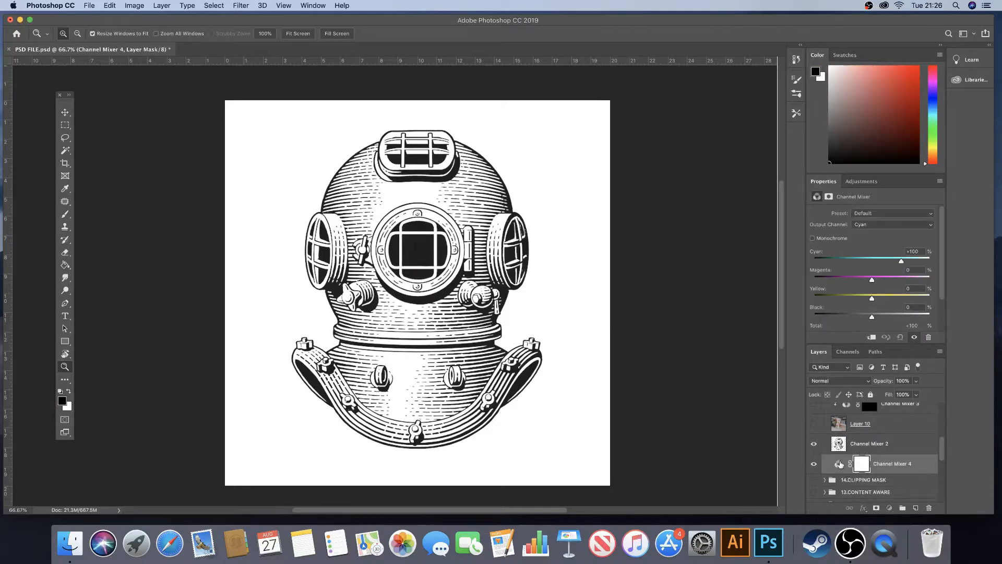
pyautogui.click(839, 463)
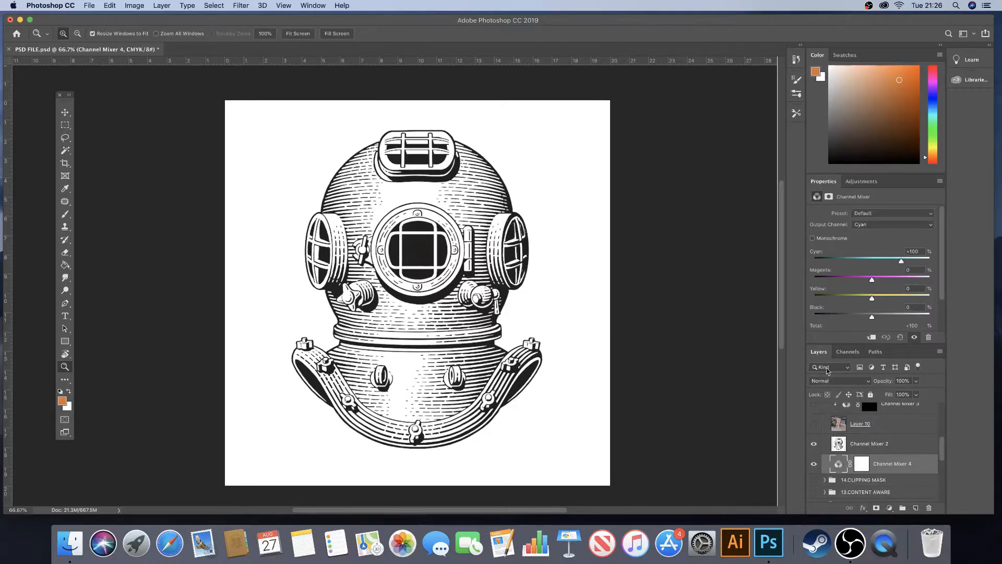
pyautogui.press('alt')
pyautogui.press('alt')
pyautogui.click(815, 480)
pyautogui.press('alt')
# Step: Move the Channel Mixer 4 adjustment back above the helmet layer and clip it to that layer again
pyautogui.moveTo(838, 465); pyautogui.dragTo(839, 447)
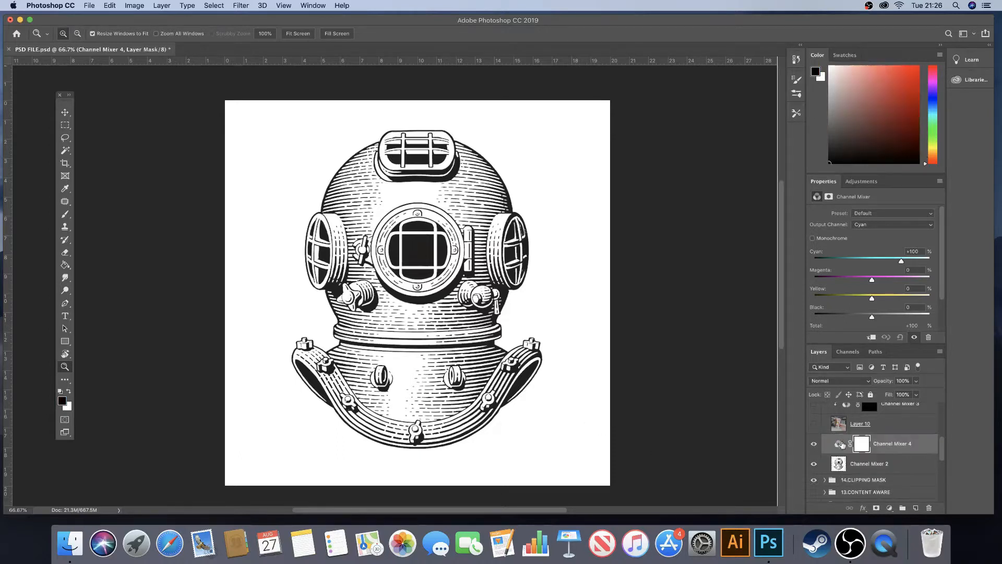
pyautogui.press('alt')
pyautogui.keyDown('alt'); pyautogui.click(815, 432); pyautogui.keyUp('alt')
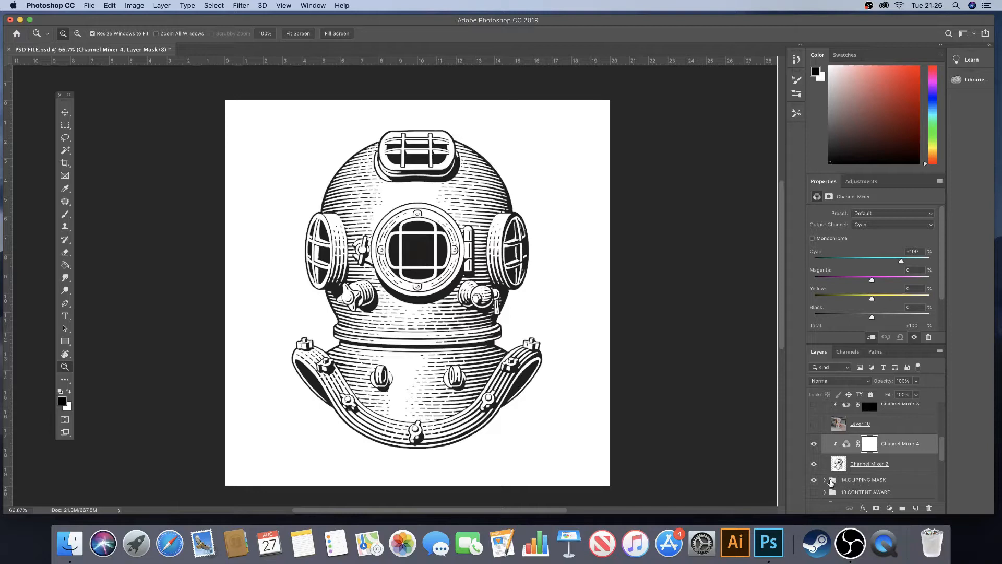
# Step: Check the contents of the 14.CLIPPING MASK group, collapse it and hide it
pyautogui.click(826, 481)
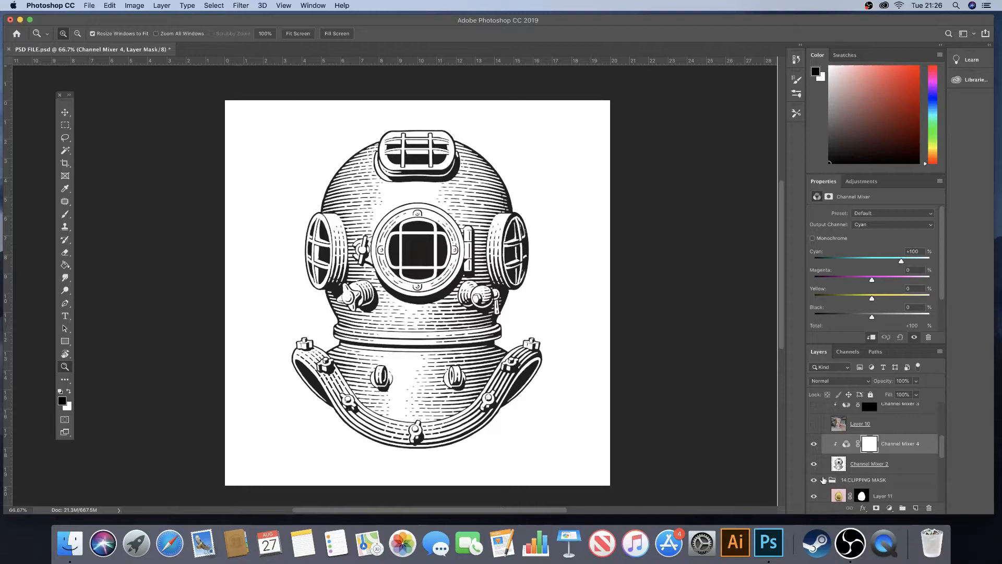
pyautogui.click(825, 481)
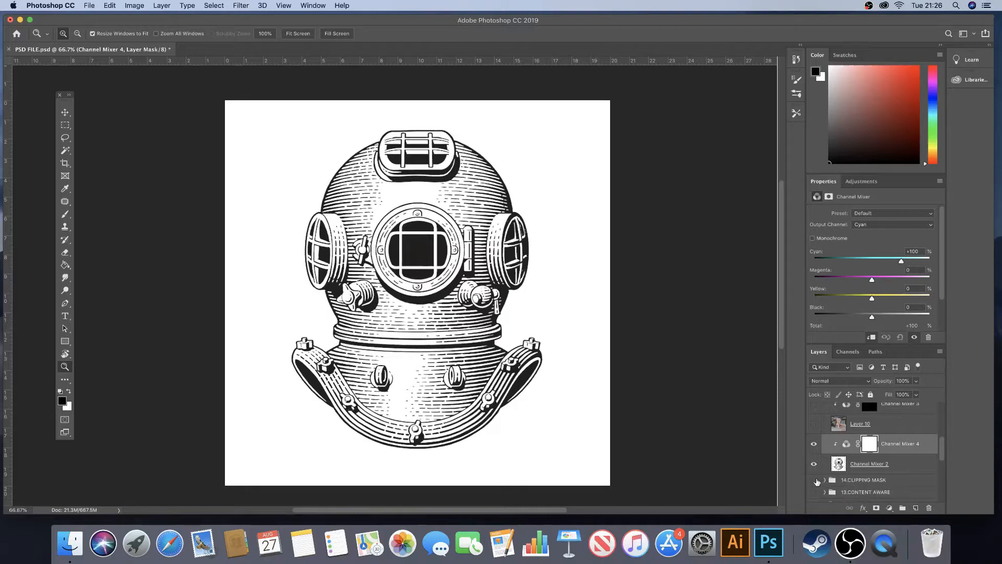
# Step: Set Cyan to 0% in the Cyan output channel of the helmet's Channel Mixer 4 adjustment
pyautogui.click(839, 464)
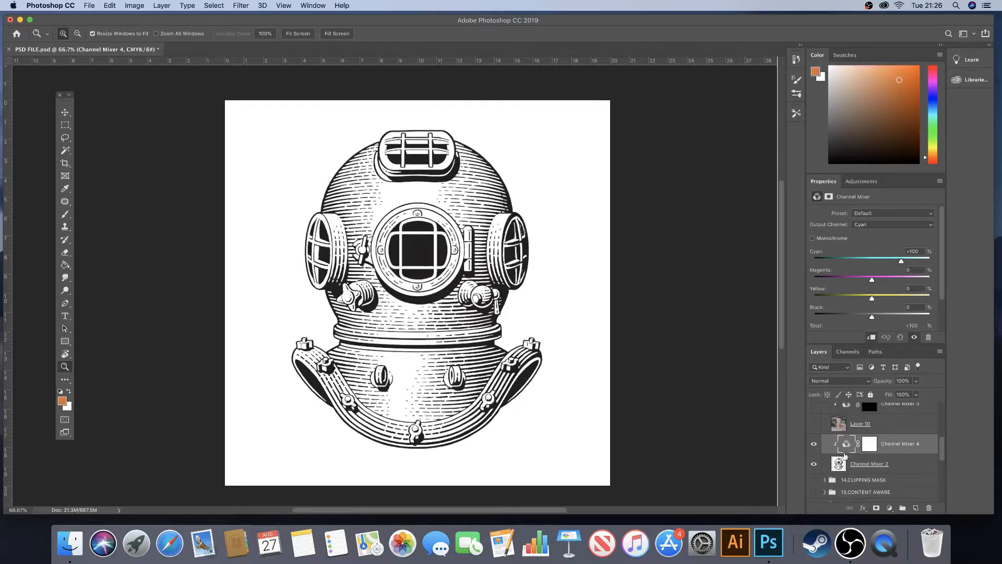
pyautogui.click(846, 444)
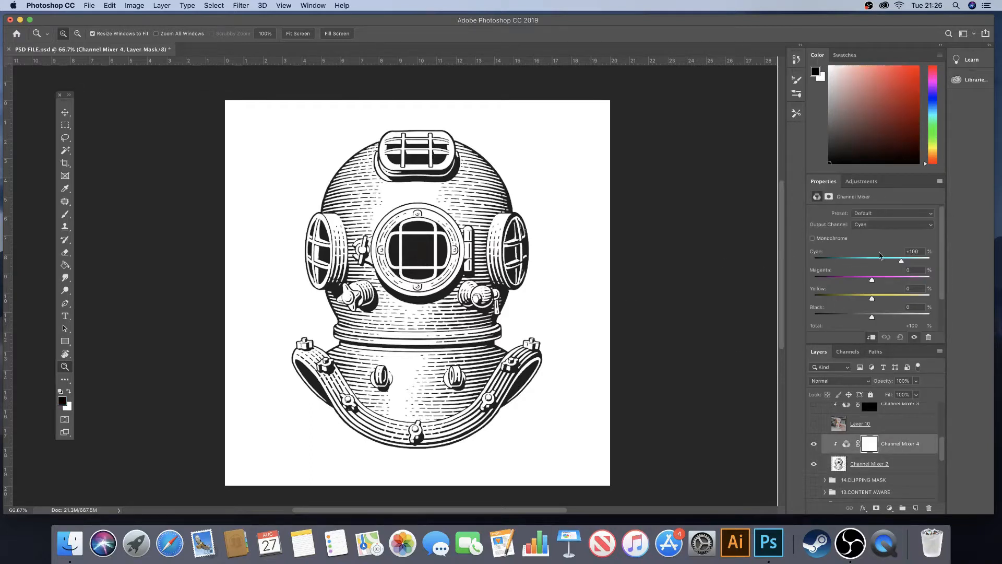
pyautogui.moveTo(880, 262); pyautogui.dragTo(873, 263)
# Step: Switch the helmet's Channel Mixer to the Magenta output channel and set Magenta to -3%
pyautogui.click(888, 224)
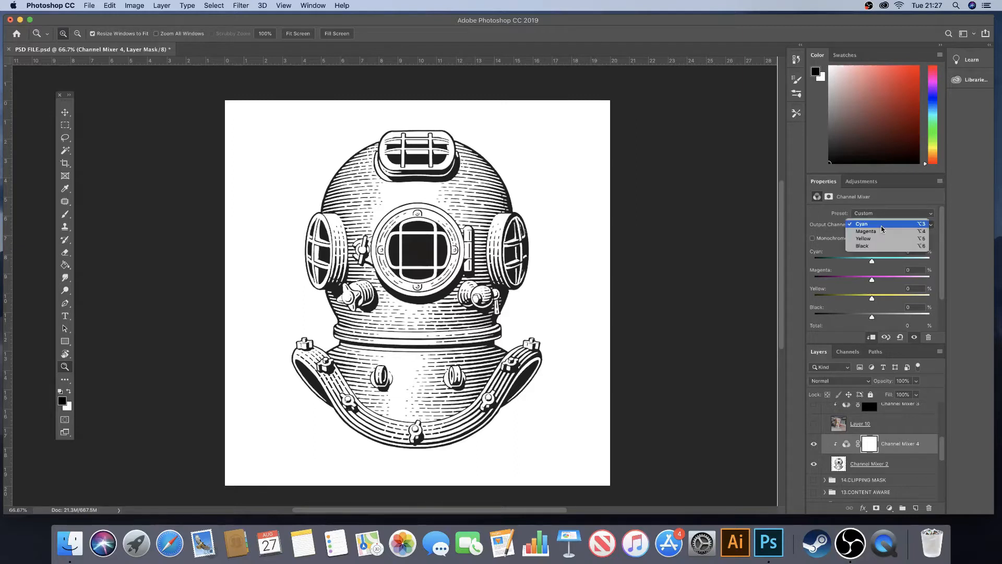
pyautogui.click(882, 233)
pyautogui.moveTo(872, 280); pyautogui.dragTo(873, 281)
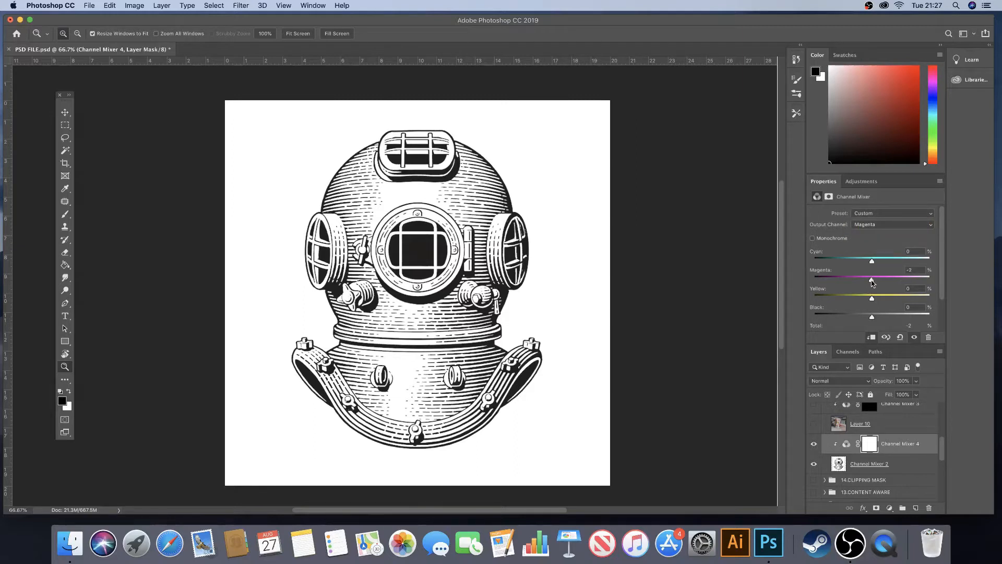
# Step: Switch the helmet's Channel Mixer to the Yellow output channel and set Yellow to 0%
pyautogui.click(889, 225)
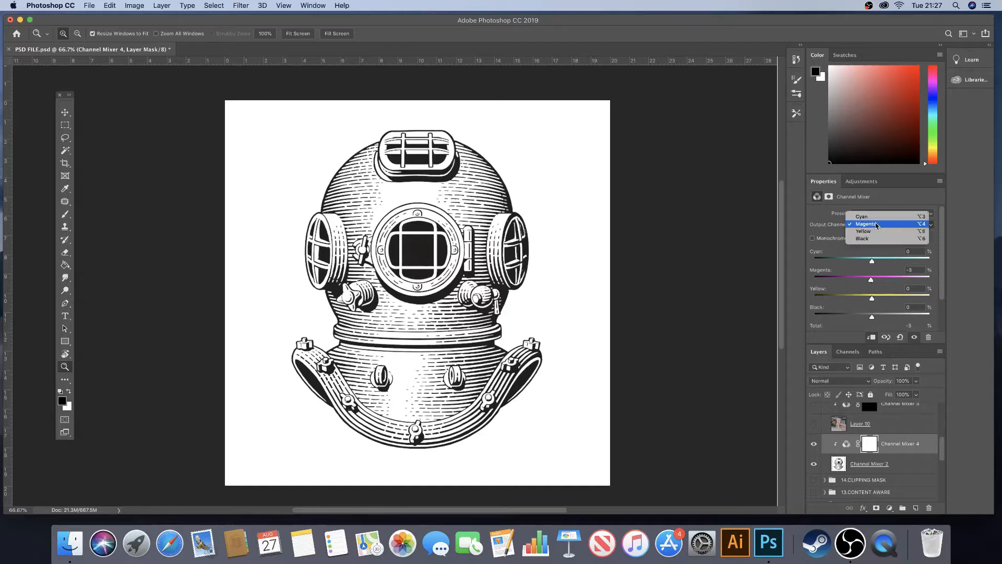
pyautogui.click(881, 233)
pyautogui.click(870, 296)
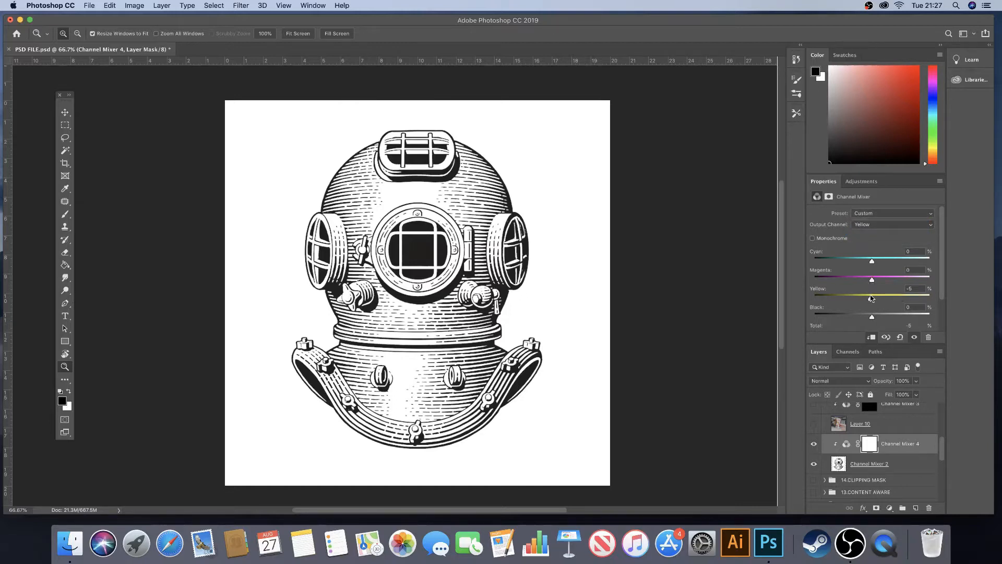
pyautogui.moveTo(871, 298)
pyautogui.mouseDown()
pyautogui.moveTo(828, 298)
pyautogui.moveTo(853, 298)
pyautogui.mouseUp()
pyautogui.moveTo(872, 298); pyautogui.dragTo(871, 298)
# Step: Set Black to 0% in the Black output channel of the helmet's Channel Mixer
pyautogui.click(876, 225)
pyautogui.click(876, 232)
pyautogui.moveTo(893, 316); pyautogui.dragTo(870, 315)
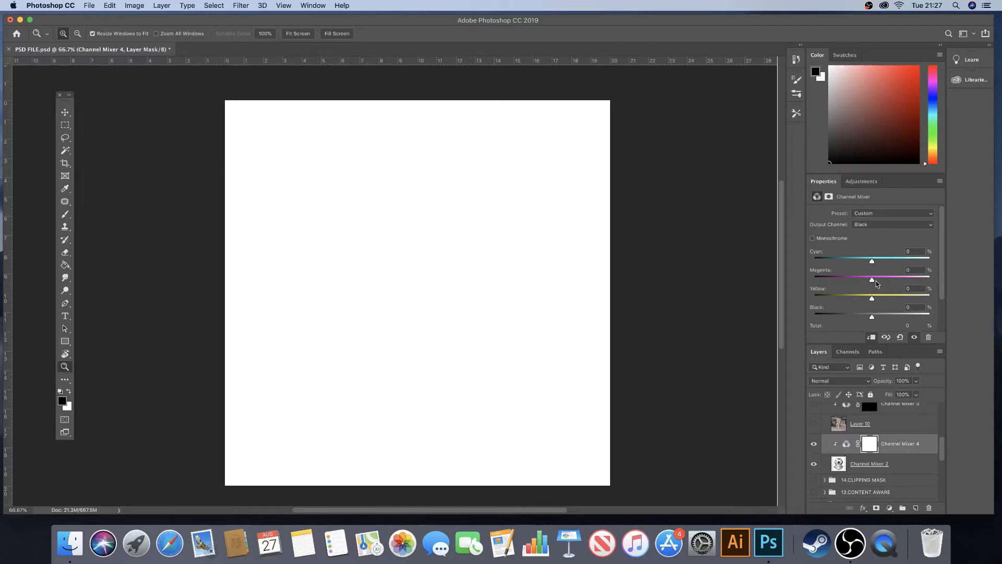
# Step: Return the helmet's Channel Mixer to the Cyan output channel and set Black to +103%
pyautogui.click(882, 224)
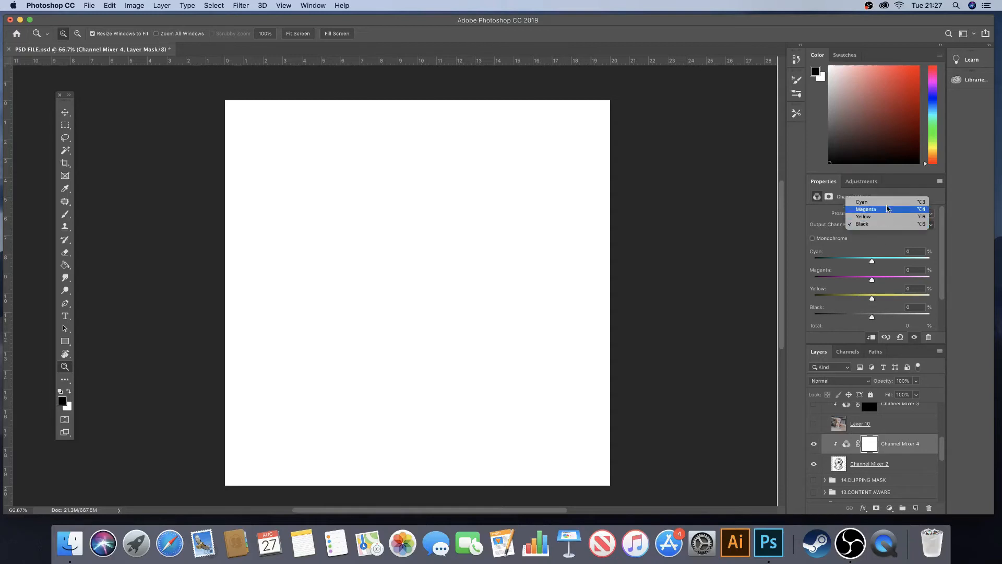
pyautogui.click(886, 203)
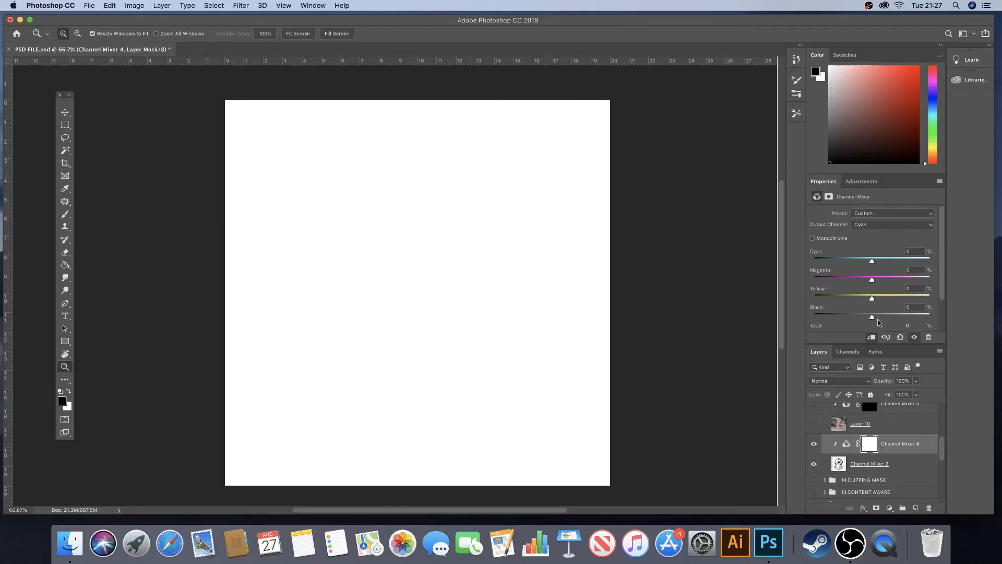
pyautogui.moveTo(872, 315); pyautogui.dragTo(902, 317)
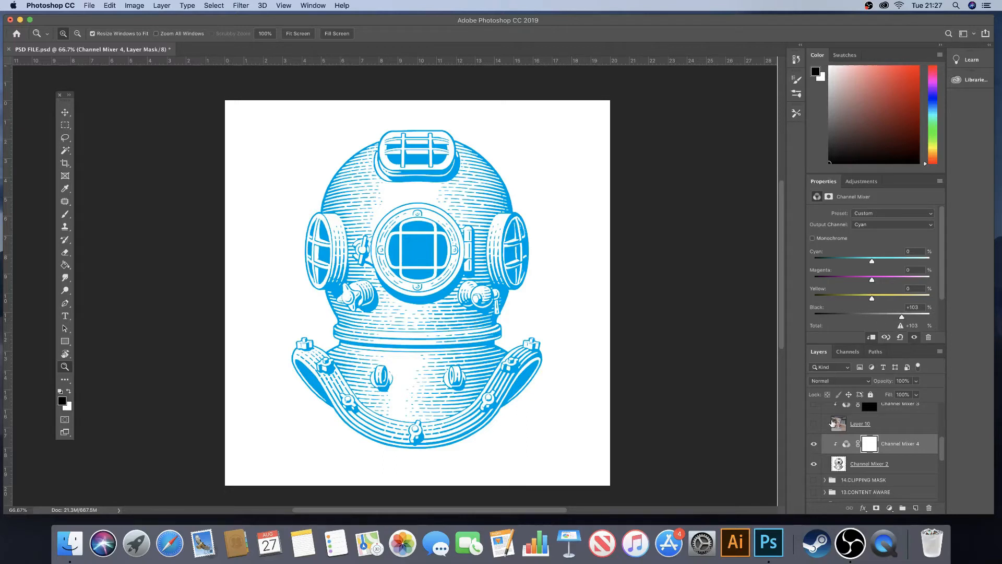
# Step: Set Black to +59% in the Magenta output channel of the helmet's Channel Mixer
pyautogui.click(870, 226)
pyautogui.click(871, 232)
pyautogui.moveTo(874, 318); pyautogui.dragTo(890, 318)
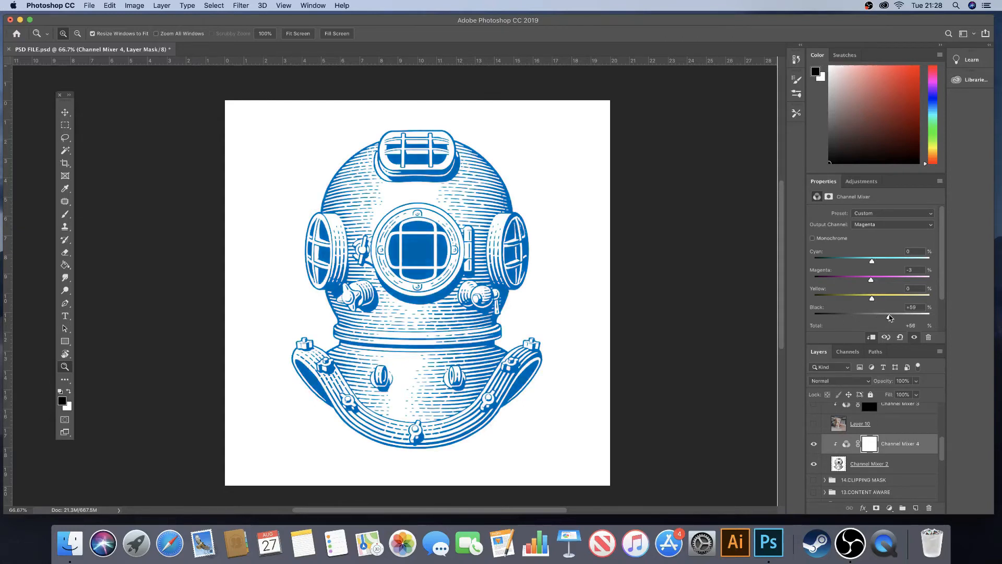
# Step: Set Black to +67% in the Yellow output channel of the helmet's Channel Mixer
pyautogui.click(881, 226)
pyautogui.click(880, 233)
pyautogui.moveTo(881, 317); pyautogui.dragTo(890, 317)
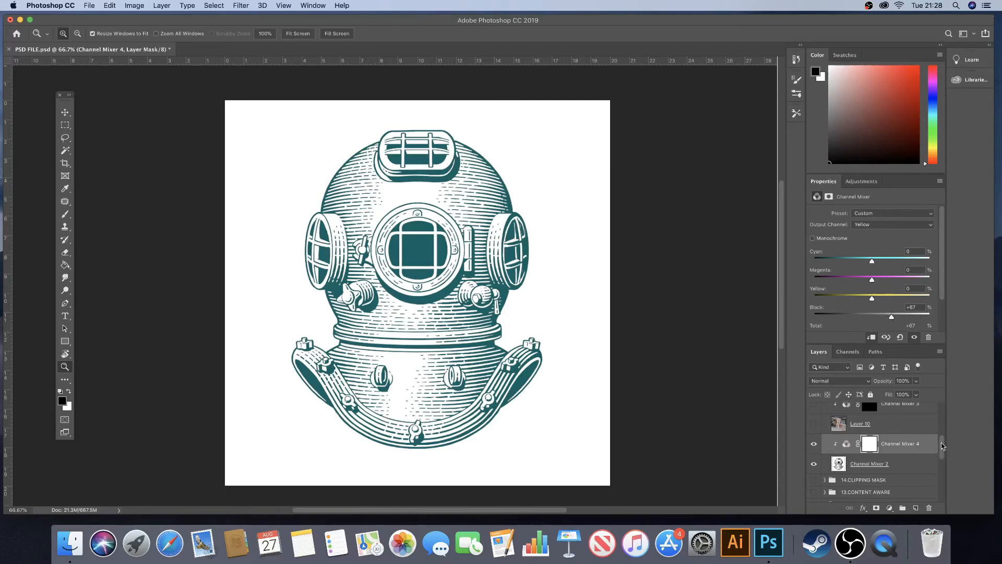
pyautogui.scroll(1, 943, 447)
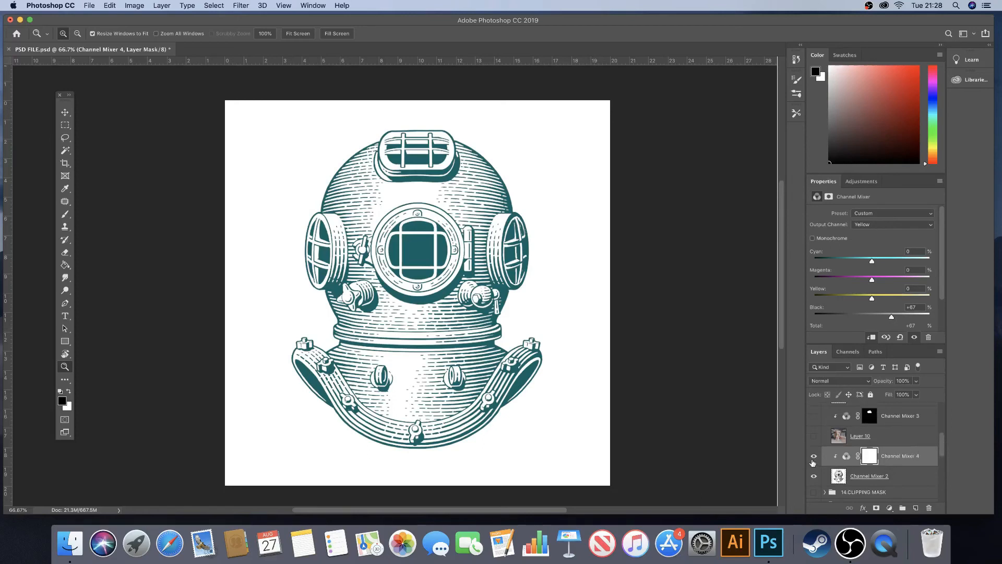